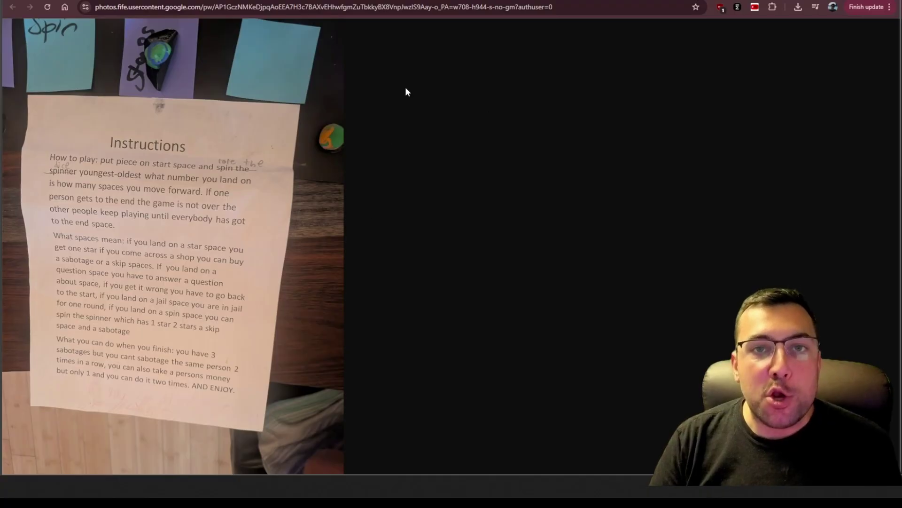
View the game-board photo, then return to the MiniMax Agent tab with the drafted game prompt
key(ctrl+Tab)
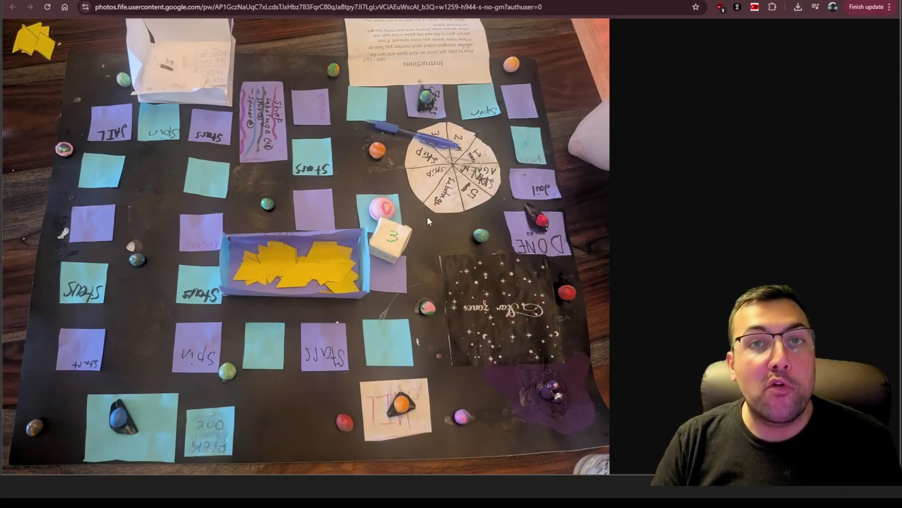
key(ctrl+Tab)
Read the prompt for a 3D local-multiplayer game and submit it with both photos
drag(192, 256, 456, 257)
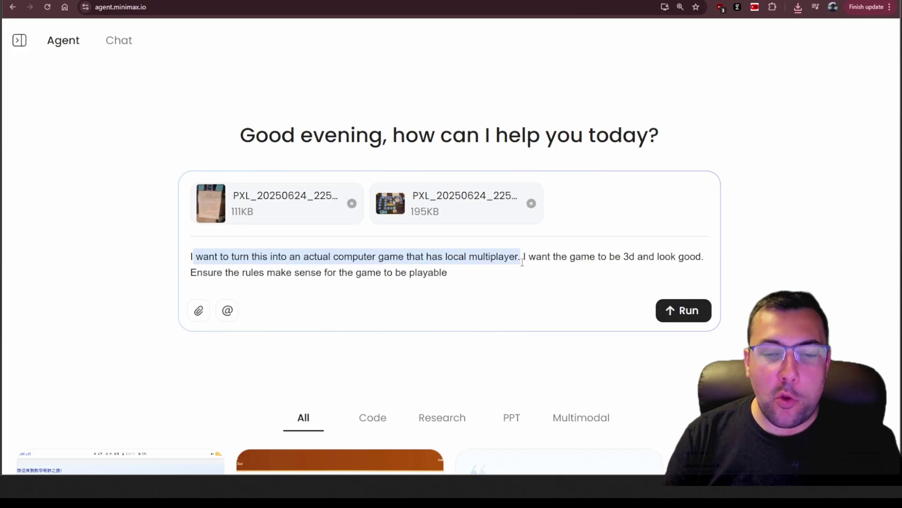
drag(527, 263, 286, 272)
drag(190, 272, 447, 272)
click(626, 263)
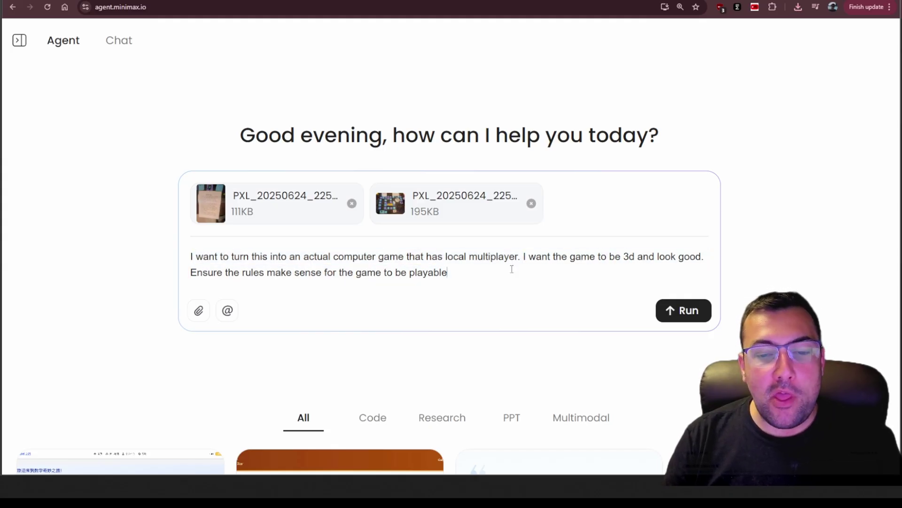
click(683, 308)
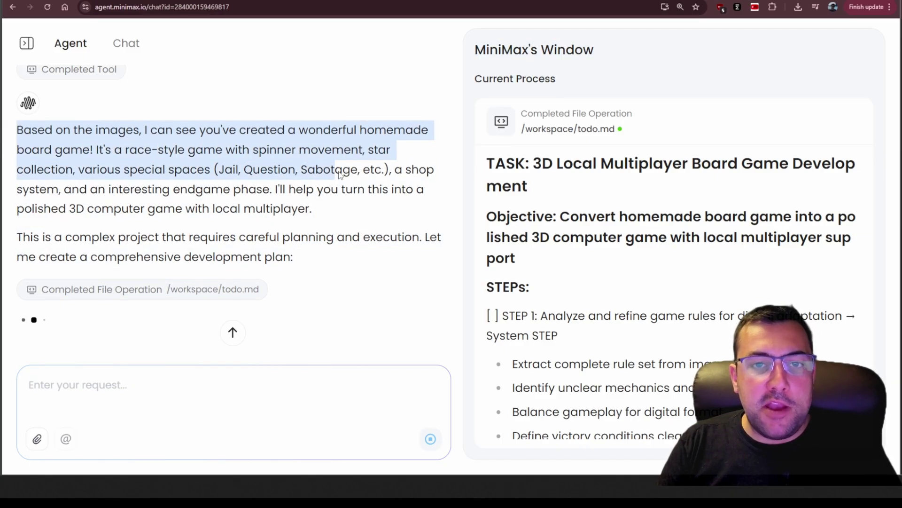
Highlight the agent's board-game description and view game_design_document.md in the side panel
drag(397, 178, 291, 223)
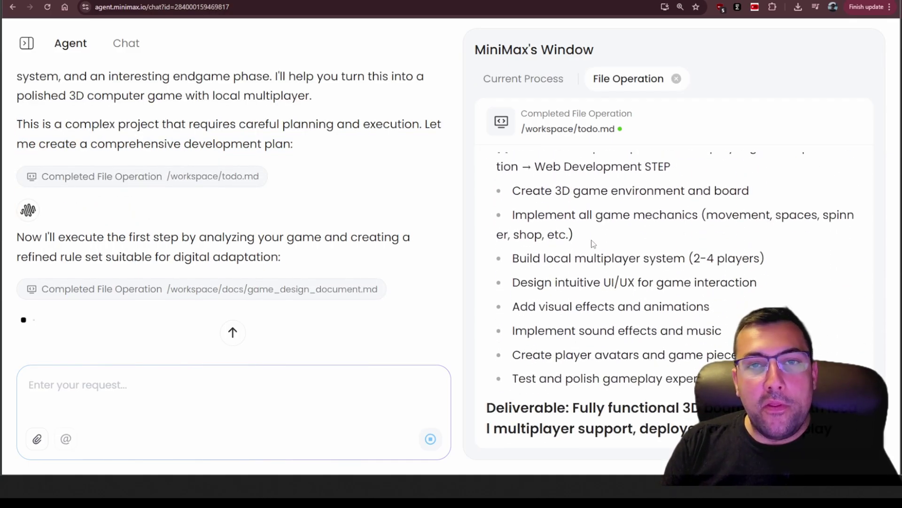
click(222, 290)
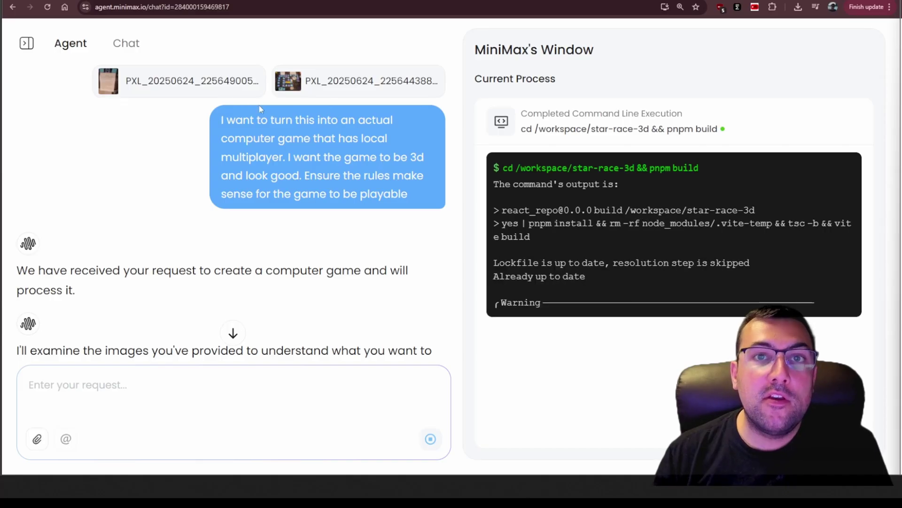
Follow the agent's build messages and code diffs until the Star Race 3D preview appears
scroll(390, 188, down, 15)
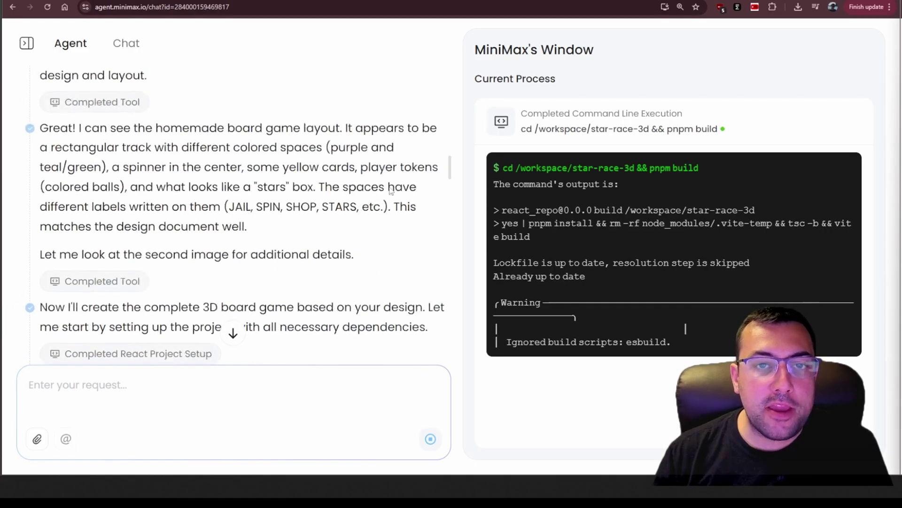
scroll(390, 188, down, 20)
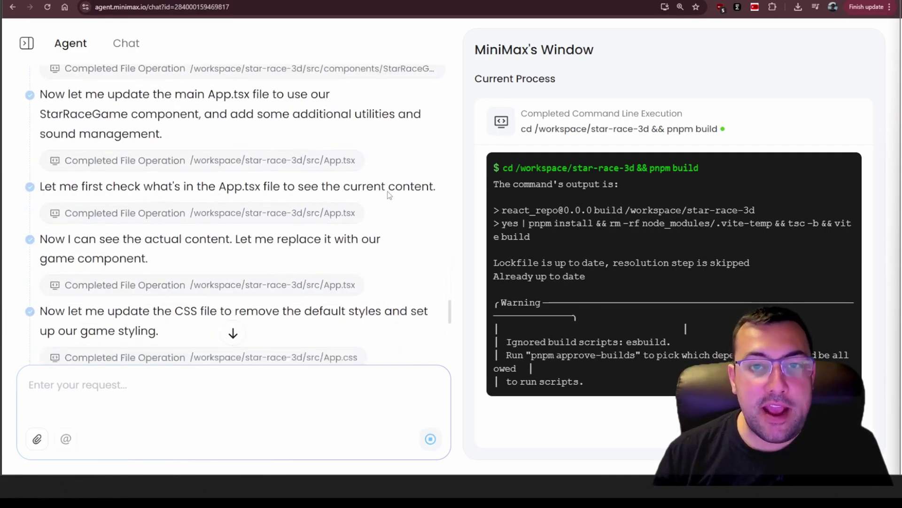
scroll(390, 195, down, 15)
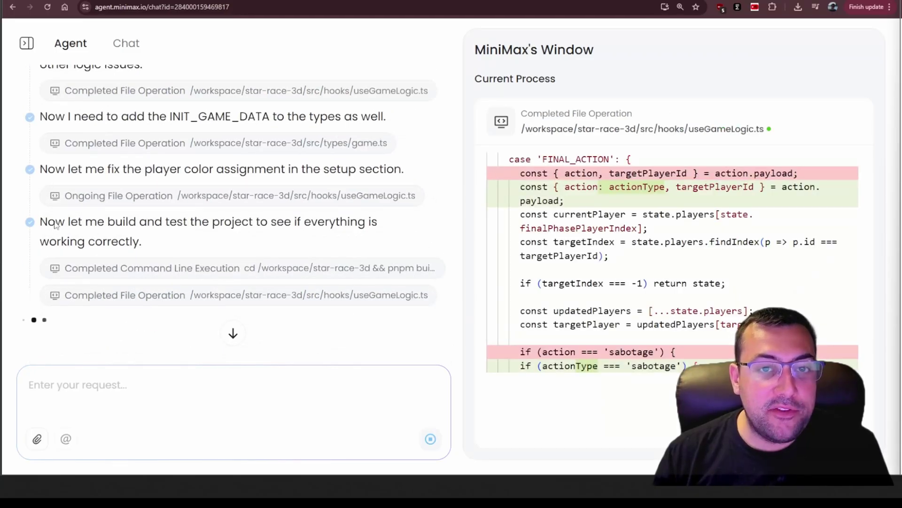
drag(66, 223, 217, 248)
click(218, 248)
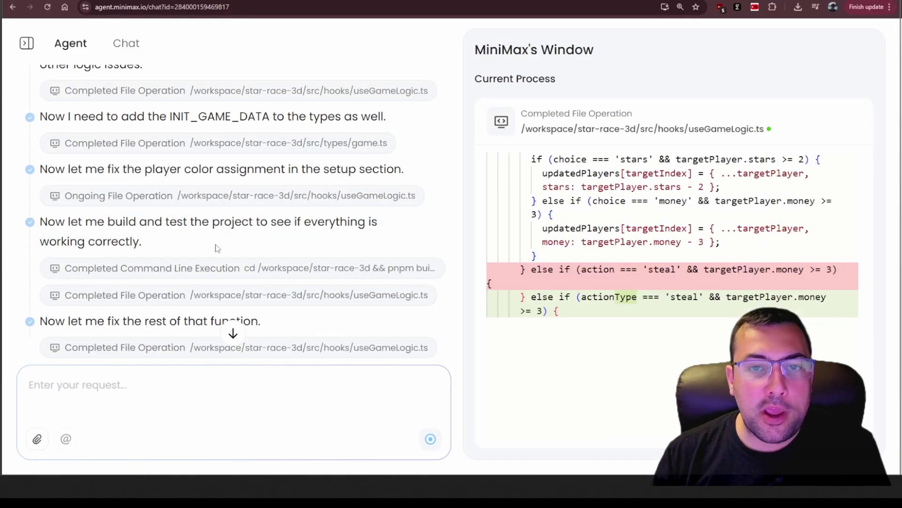
scroll(213, 256, down, 2)
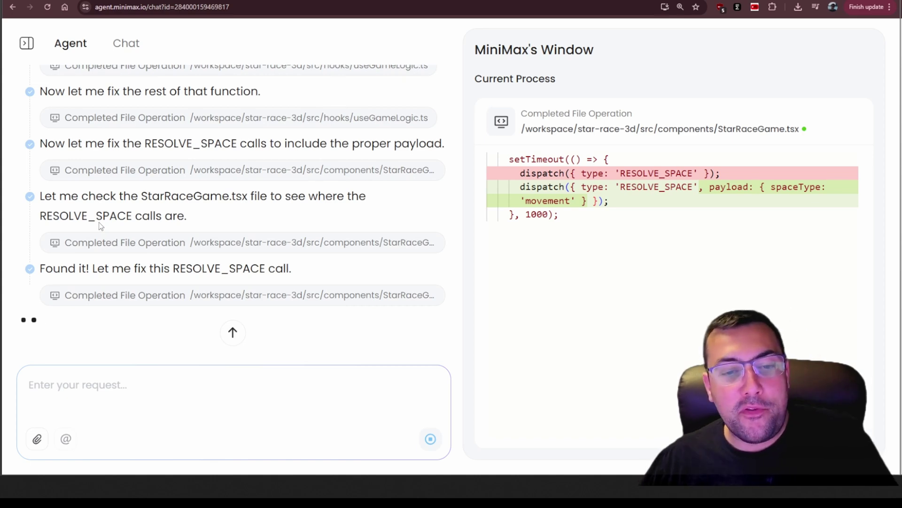
drag(44, 269, 241, 197)
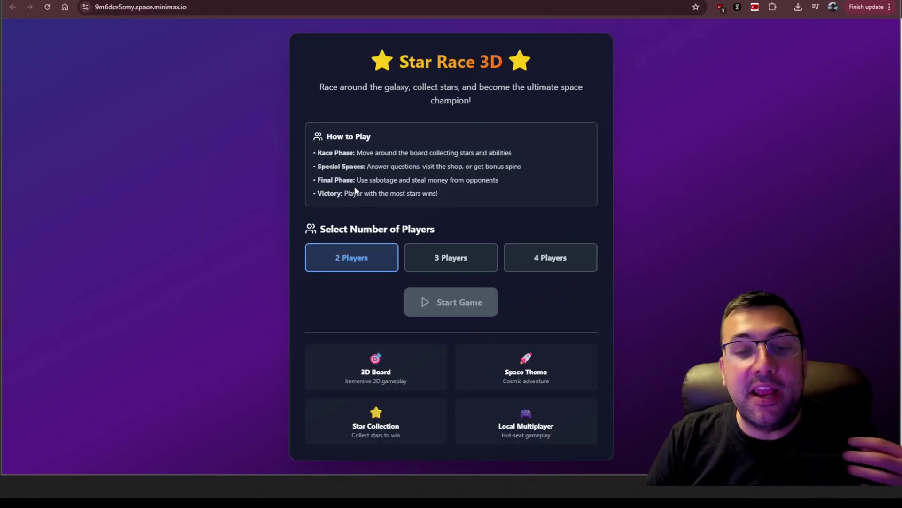
Read the How to Play rules and the Star Race 3D title on the setup page
drag(359, 155, 447, 191)
click(438, 179)
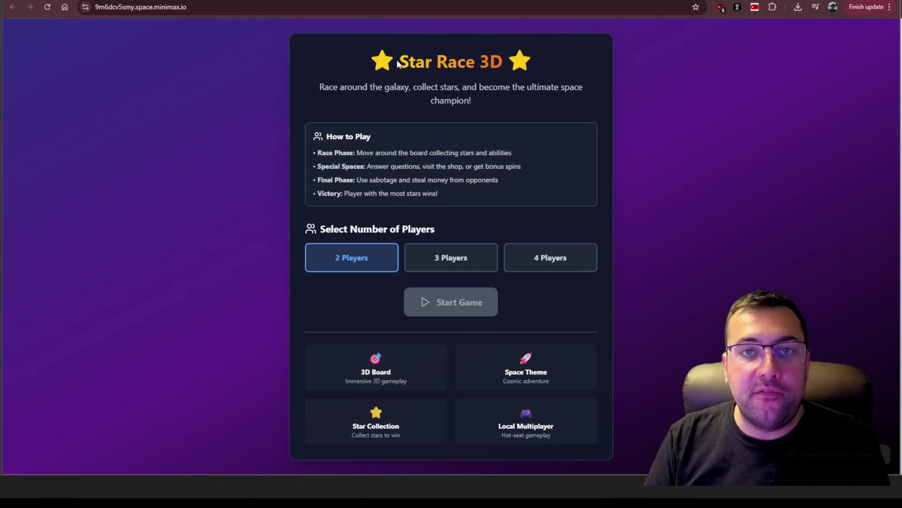
drag(398, 64, 516, 65)
click(524, 64)
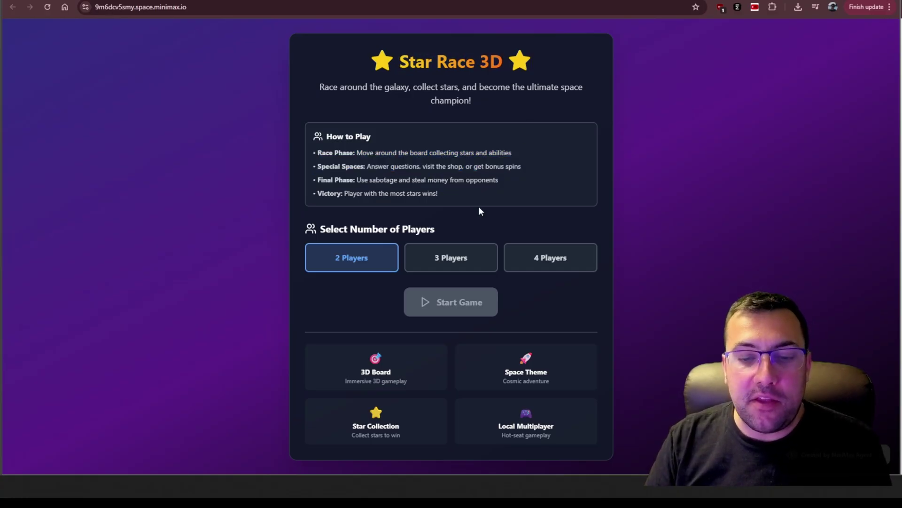
Try the 2, 3 and 4 player options and settle on 3 players
click(416, 270)
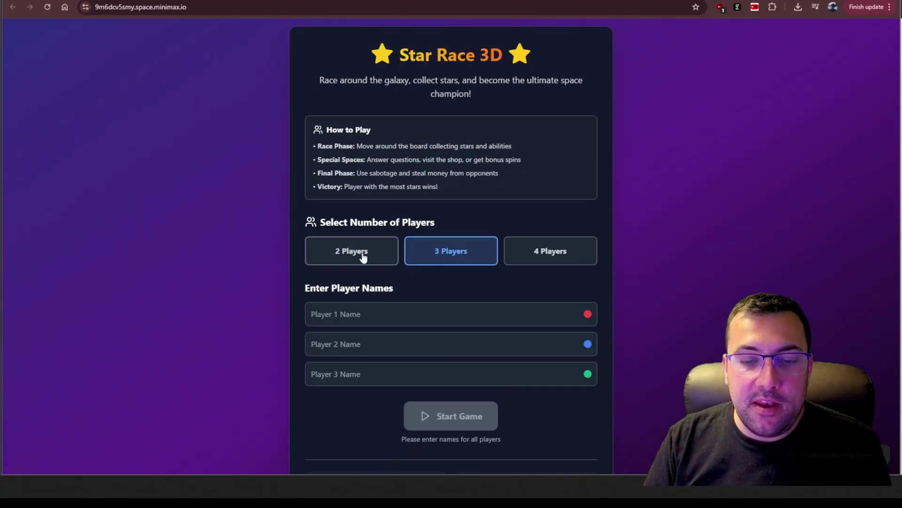
click(363, 256)
click(445, 252)
click(534, 252)
click(434, 253)
click(371, 253)
click(572, 259)
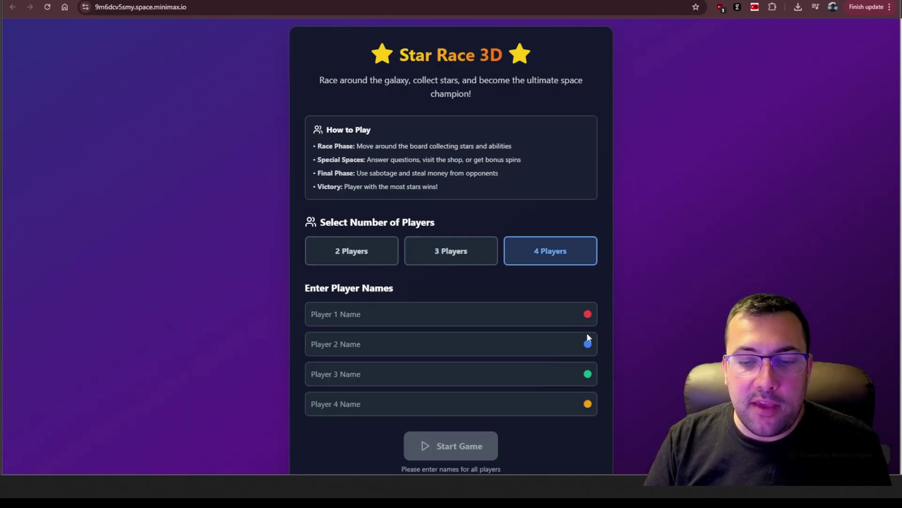
click(407, 262)
Enter names for all three players and start the game
click(386, 308)
text(Franklin)
click(418, 343)
text(Franklin Eh)
click(448, 376)
text(Franklin AI)
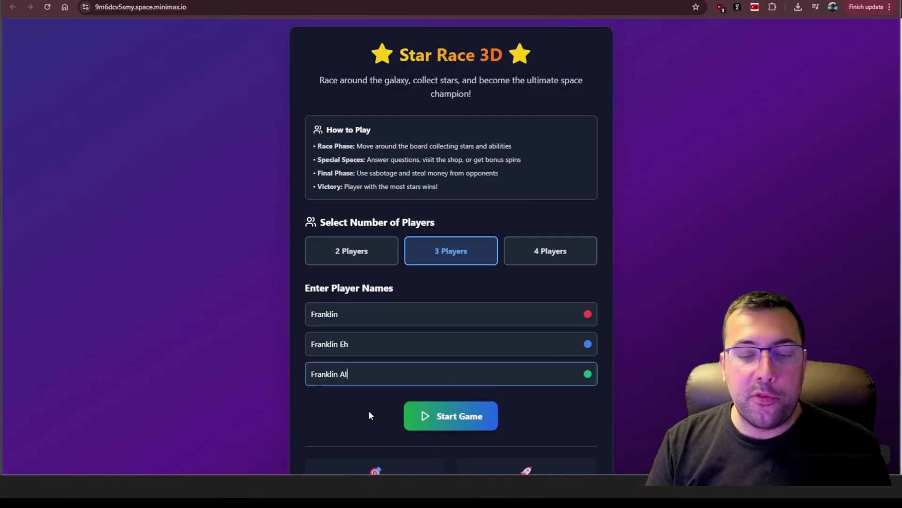
click(440, 417)
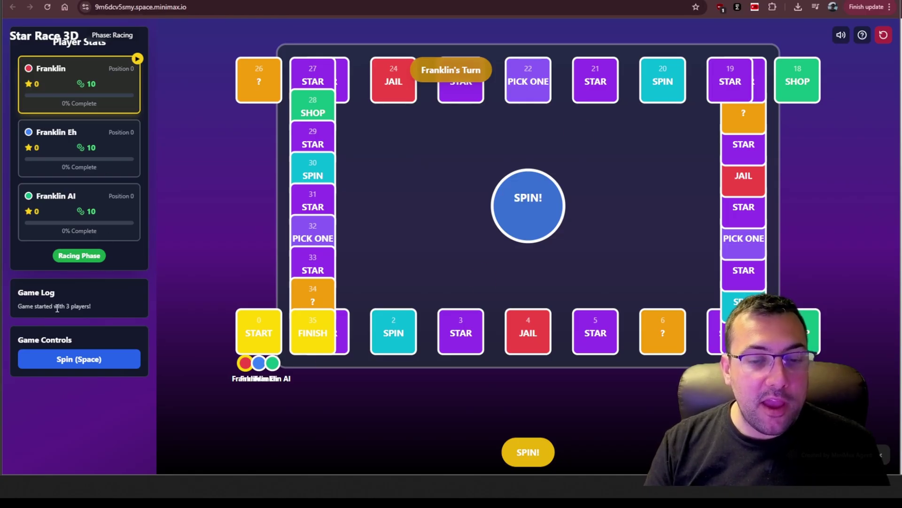
Spin 2 for the first player, take the 1-star bonus spin, and continue
click(79, 363)
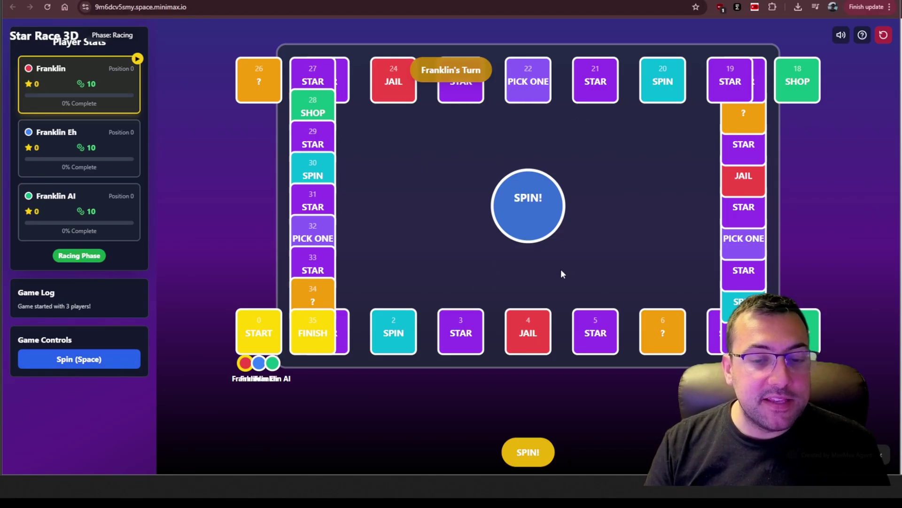
click(515, 214)
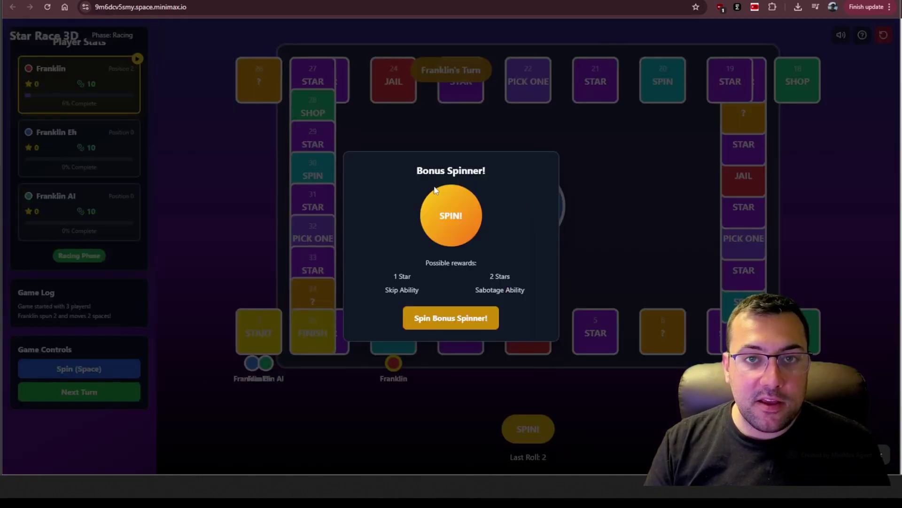
click(449, 317)
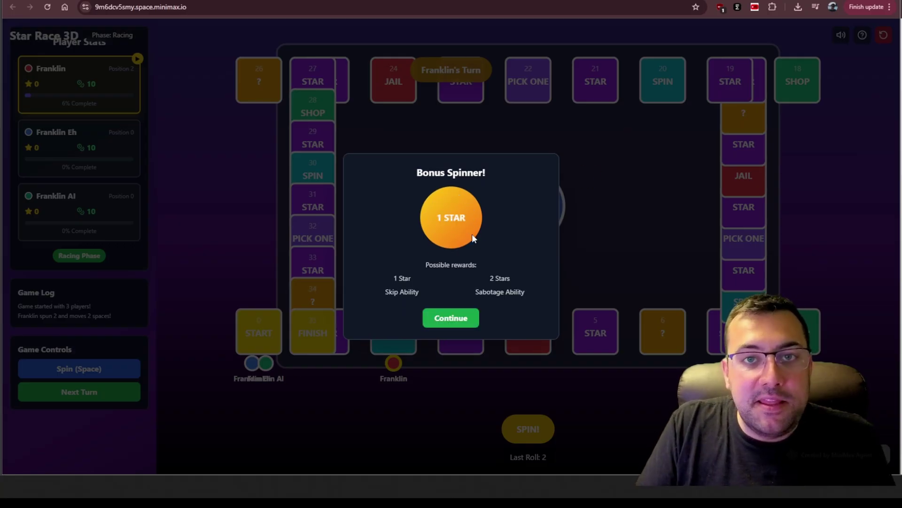
click(462, 324)
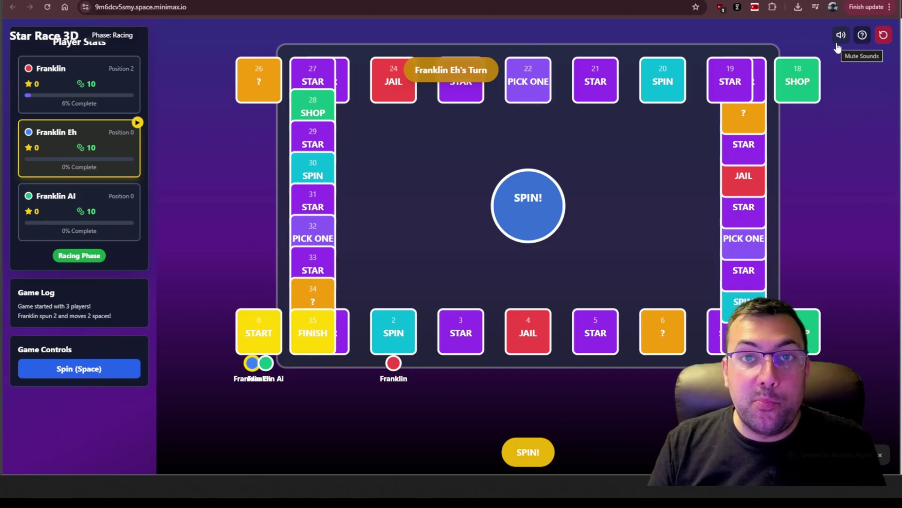
Check the rules, spin twice for the second player, then spin for the third
click(862, 36)
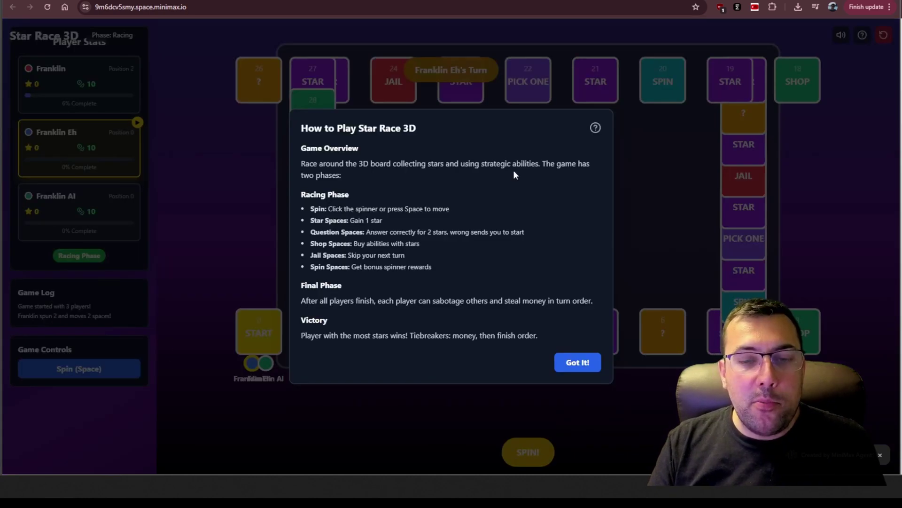
click(578, 362)
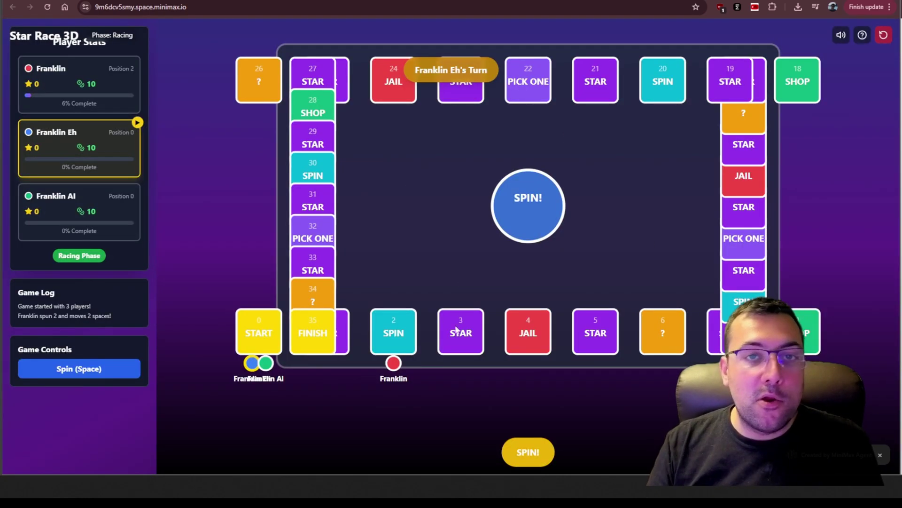
click(541, 215)
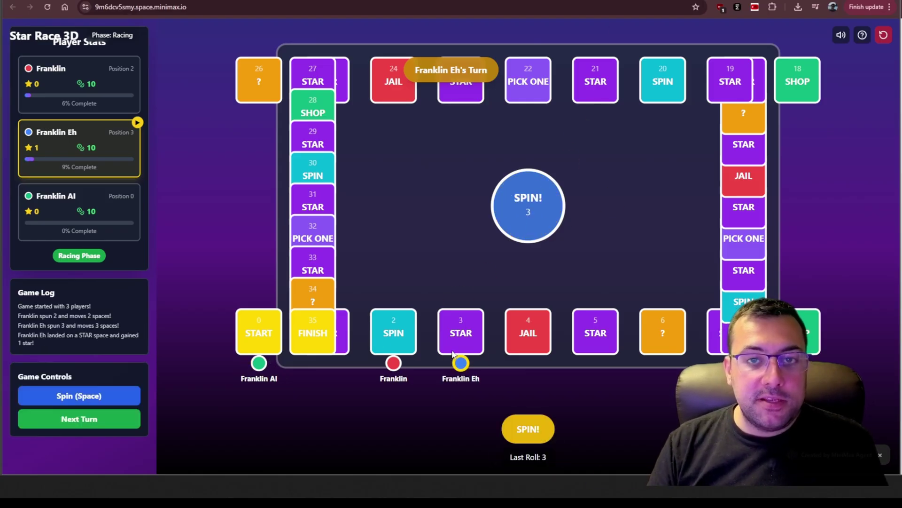
click(539, 217)
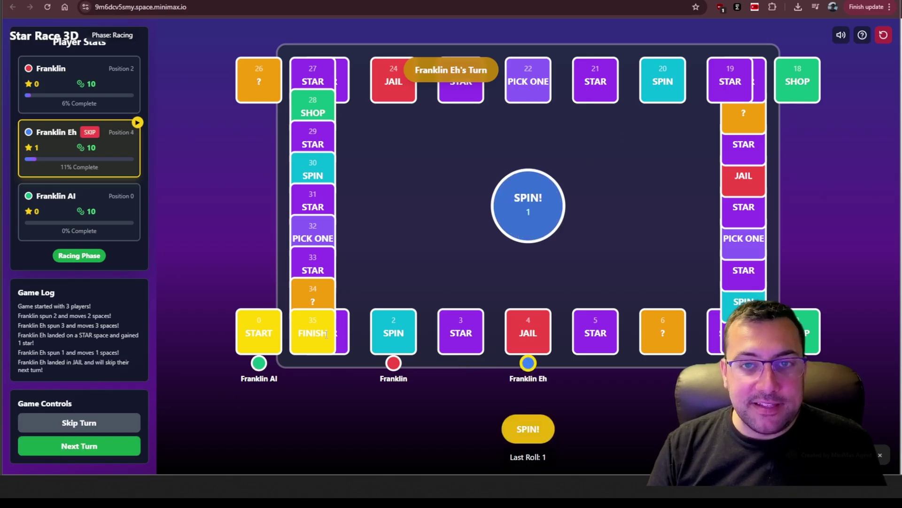
click(79, 446)
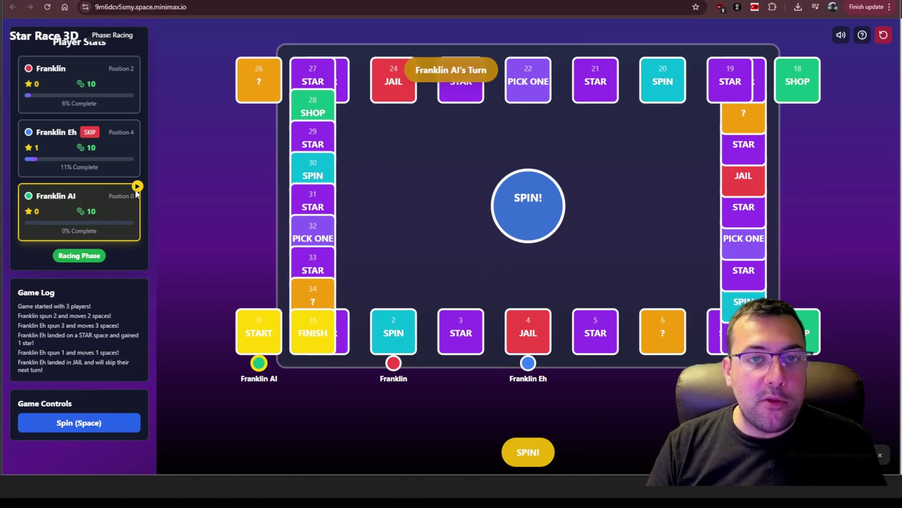
click(541, 208)
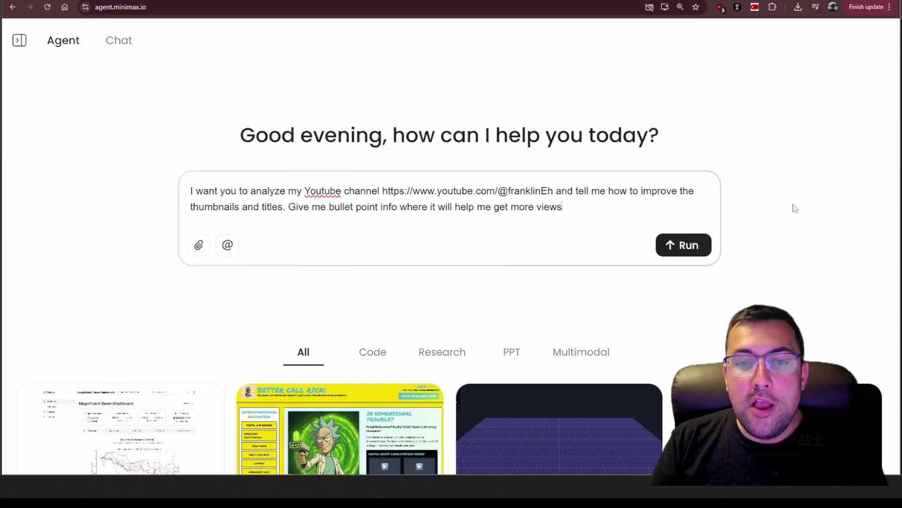
Submit the YouTube thumbnail and title advice request and read it back in the chat
click(704, 241)
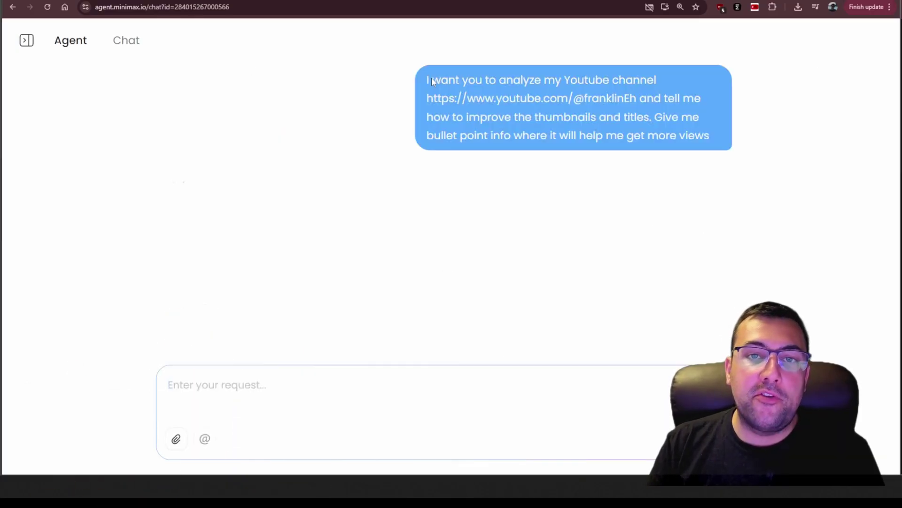
drag(432, 82, 556, 98)
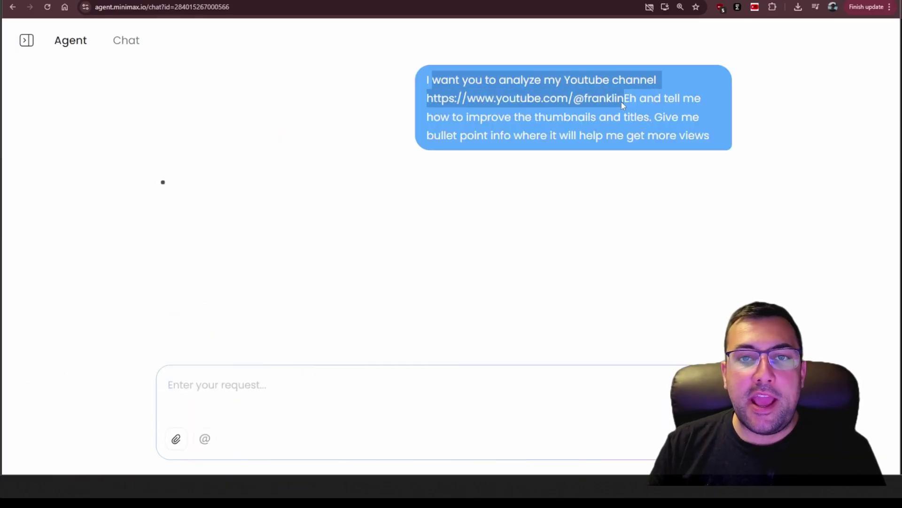
drag(622, 102, 698, 137)
click(695, 143)
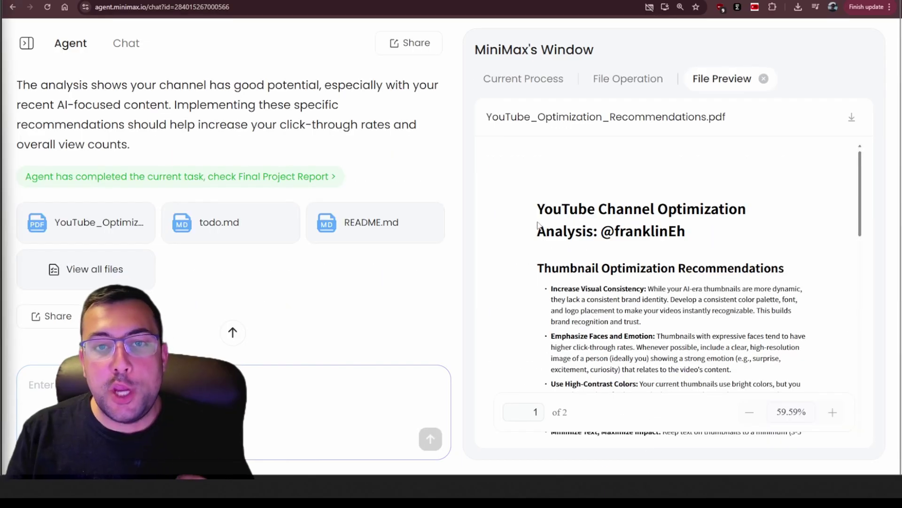
scroll(545, 217, down, 2)
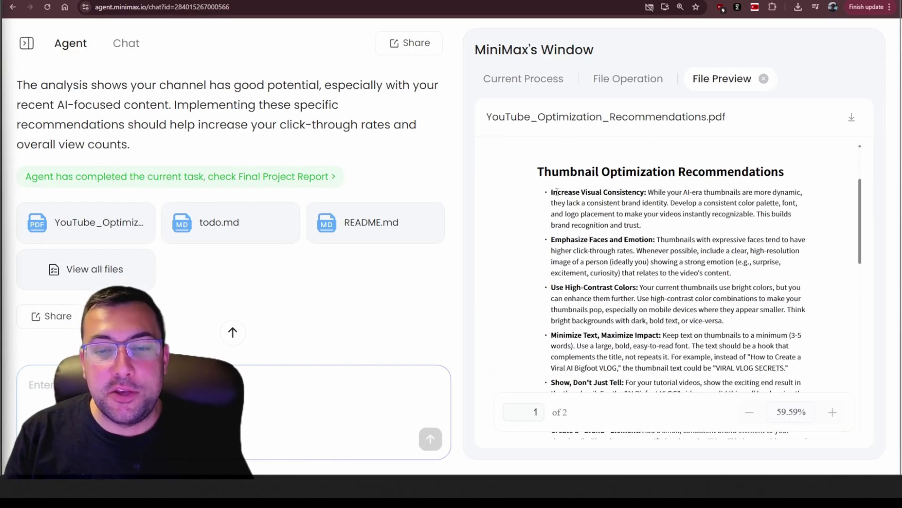
drag(541, 172, 771, 168)
click(746, 170)
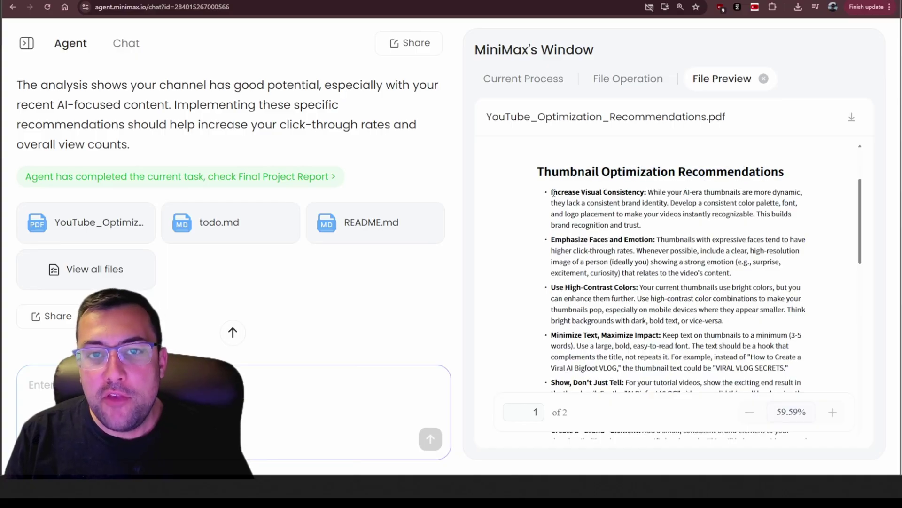
click(623, 193)
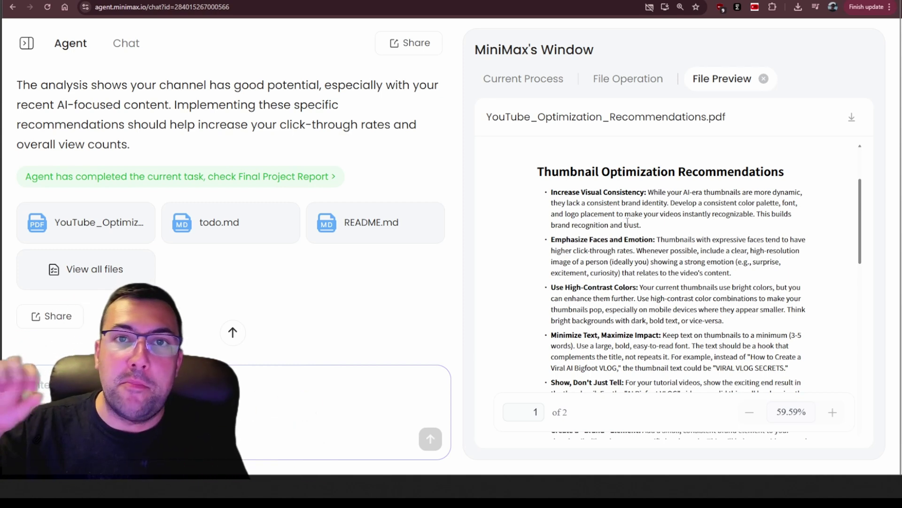
scroll(598, 227, down, 2)
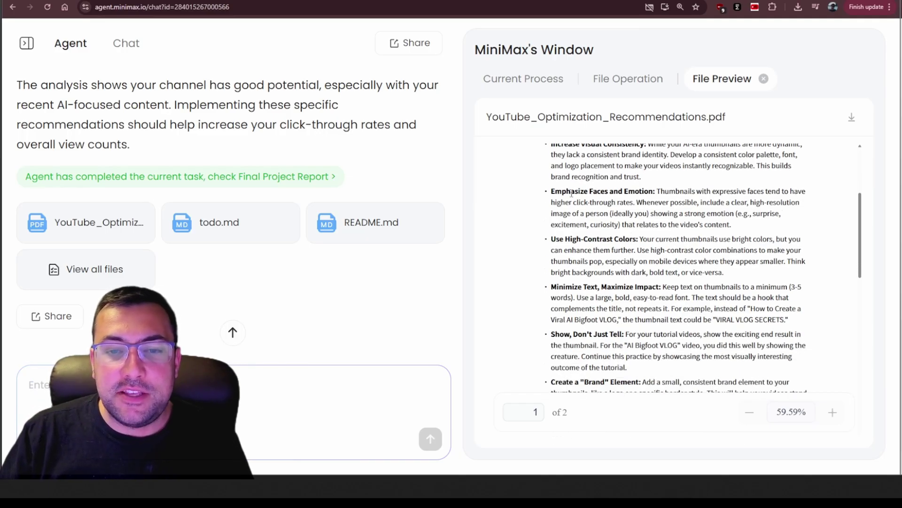
scroll(651, 188, down, 2)
drag(551, 190, 585, 188)
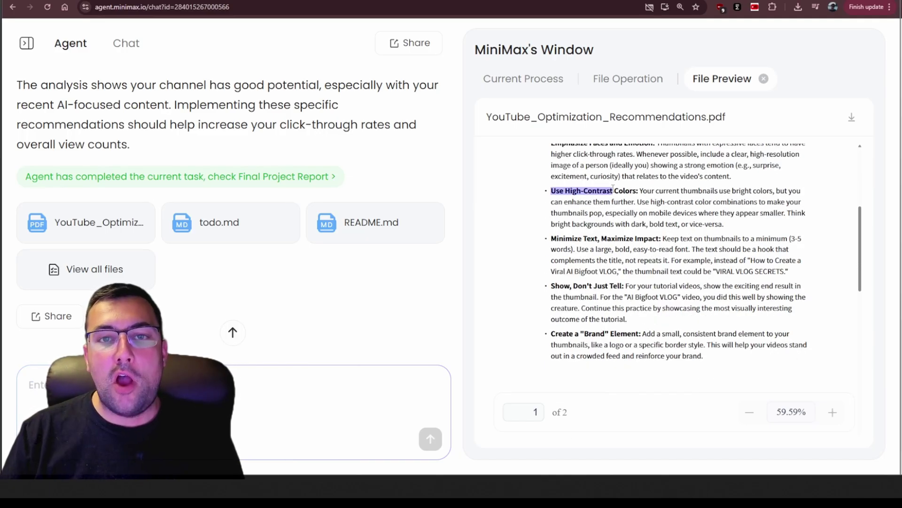
drag(664, 188, 610, 202)
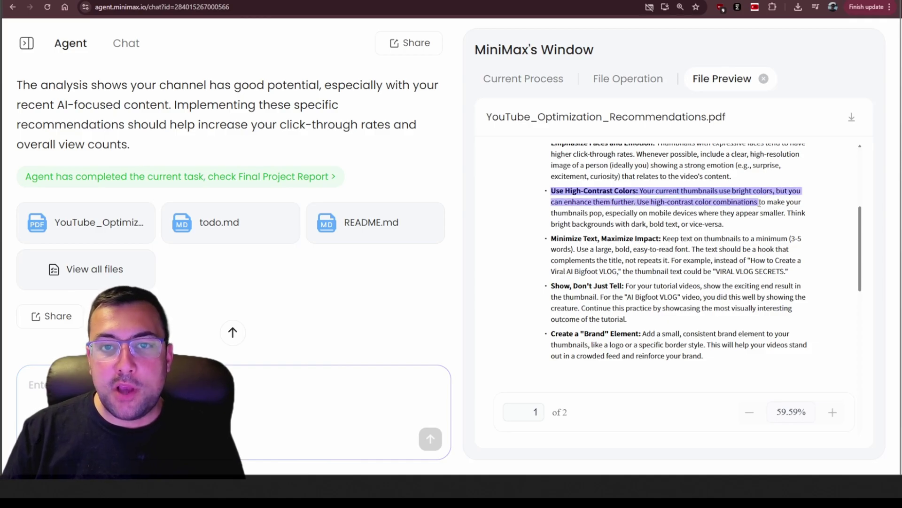
scroll(774, 203, down, 2)
drag(555, 190, 586, 201)
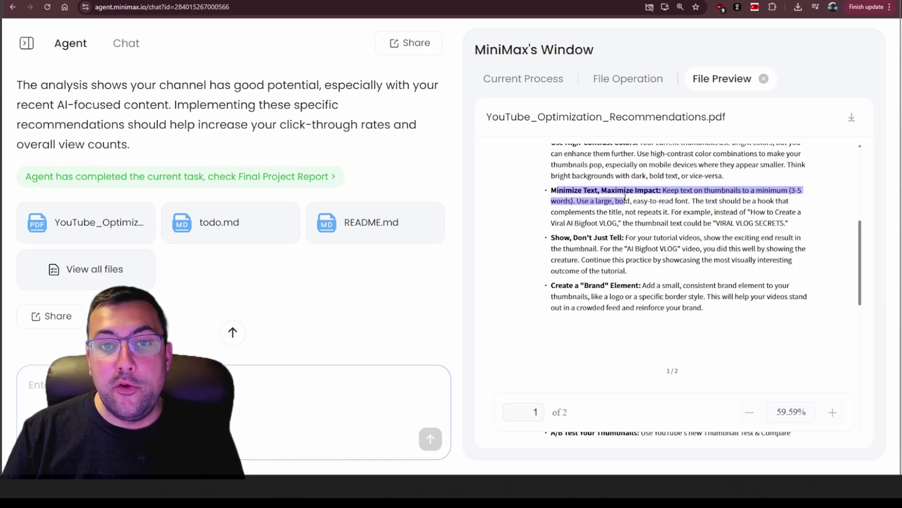
click(685, 199)
scroll(686, 200, down, 2)
drag(551, 189, 611, 188)
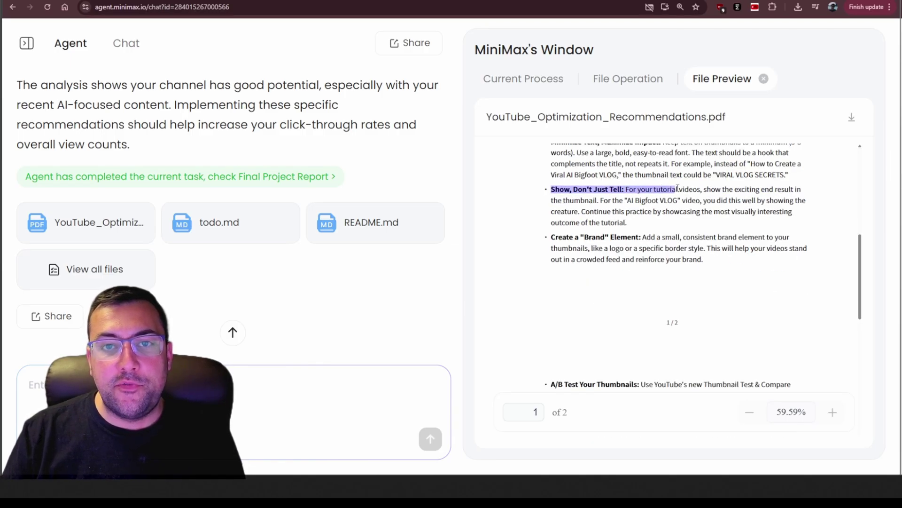
drag(793, 187, 649, 202)
click(600, 200)
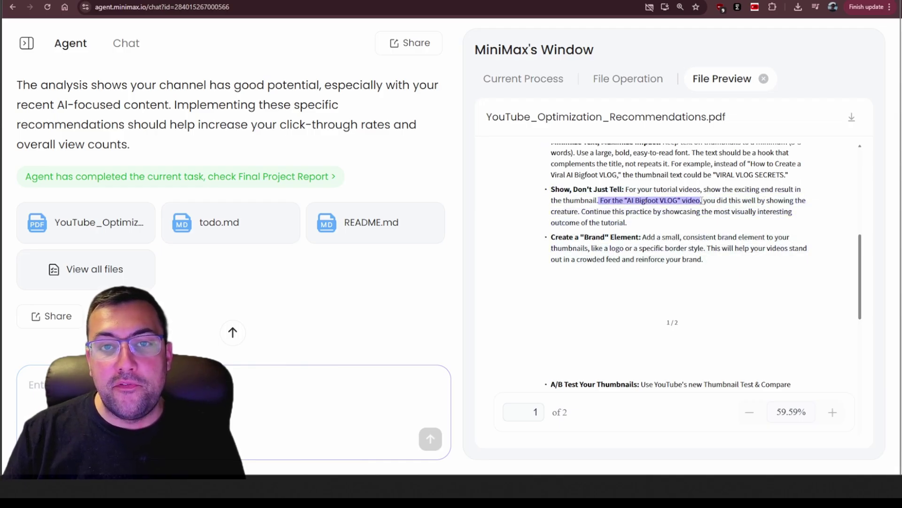
drag(740, 204, 593, 212)
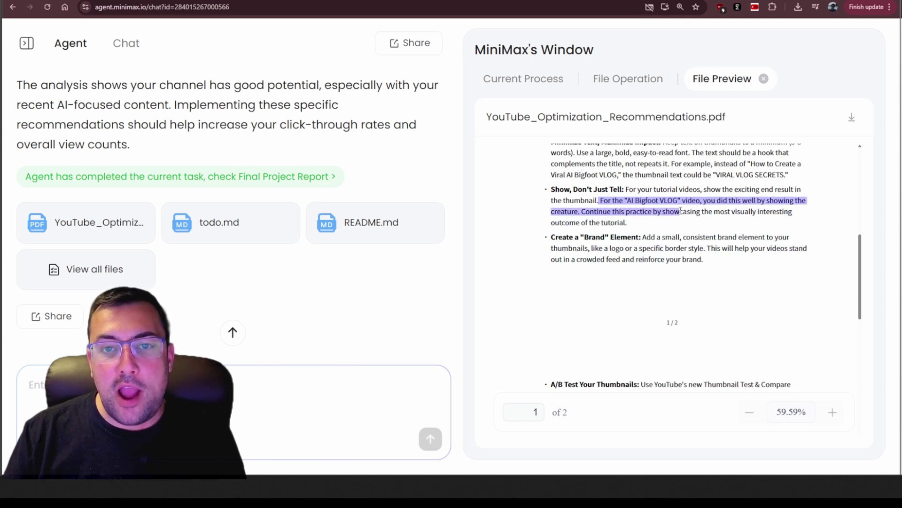
drag(771, 210, 619, 222)
click(622, 221)
scroll(622, 222, down, 3)
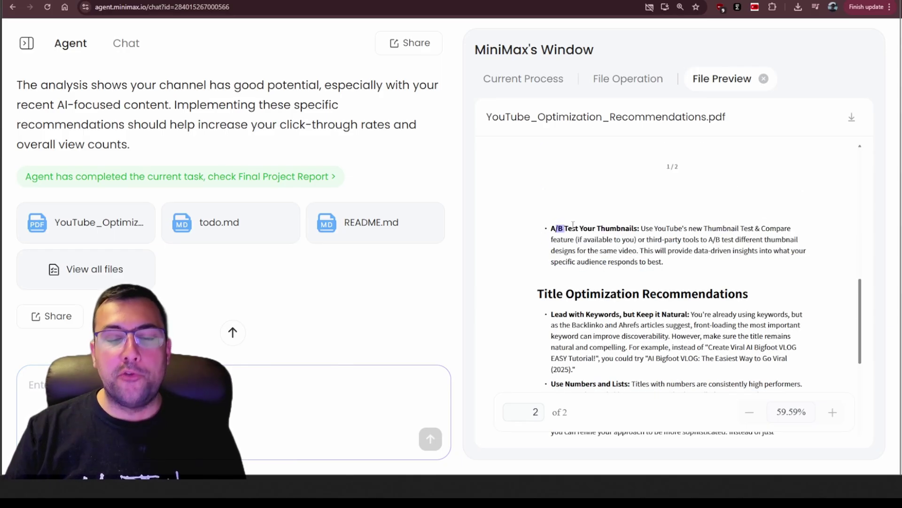
scroll(553, 159, down, 3)
scroll(554, 160, up, 2)
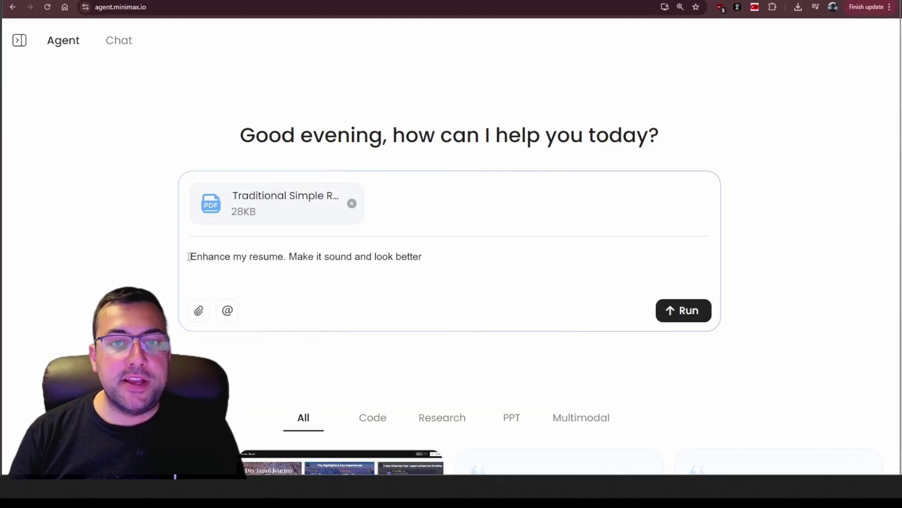
Send the request to improve the attached resume PDF's wording and look
drag(189, 256, 424, 256)
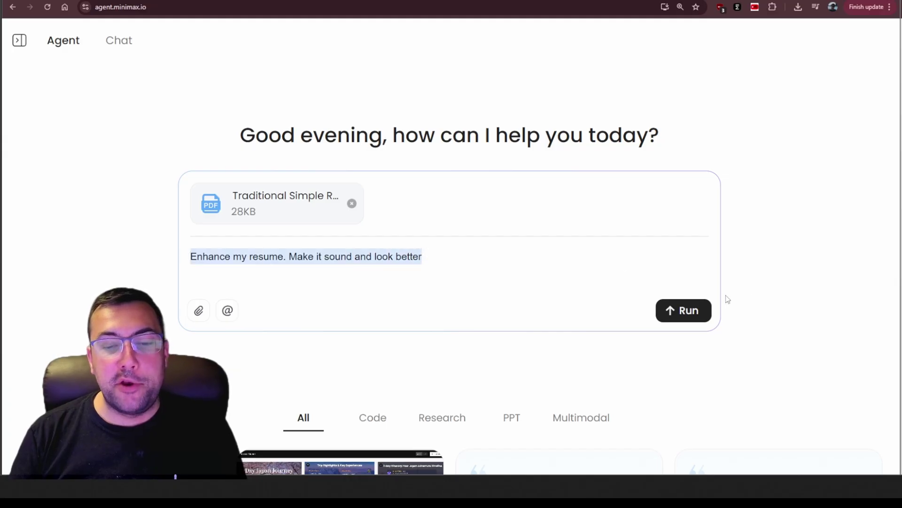
click(698, 312)
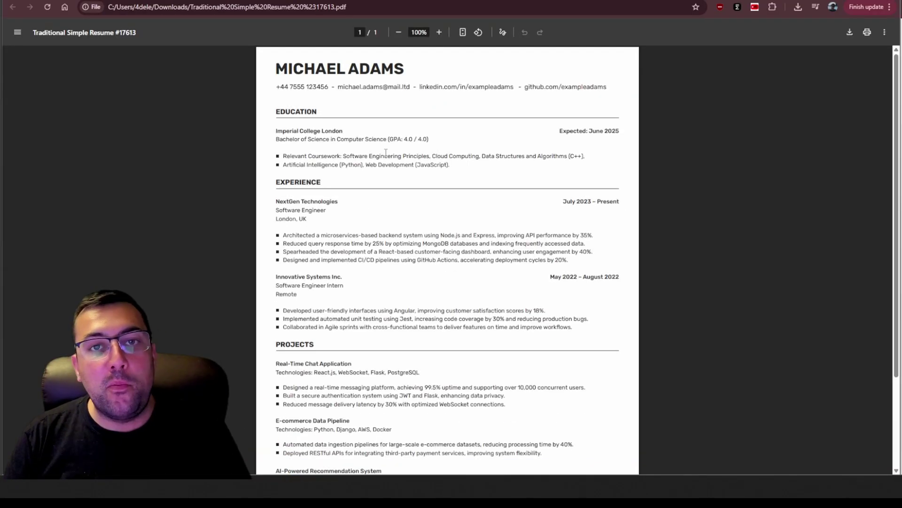
Scroll through the original resume PDF to review its contents
scroll(386, 152, up, 3)
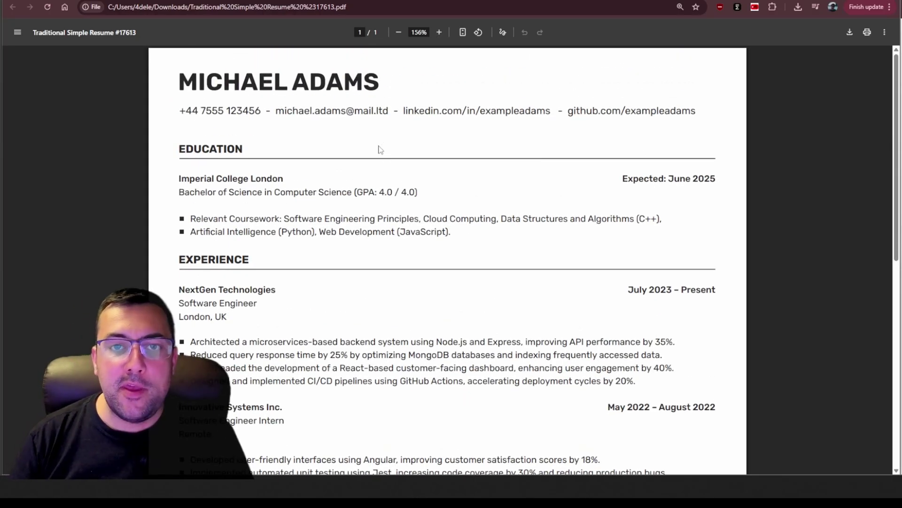
scroll(213, 160, down, 9)
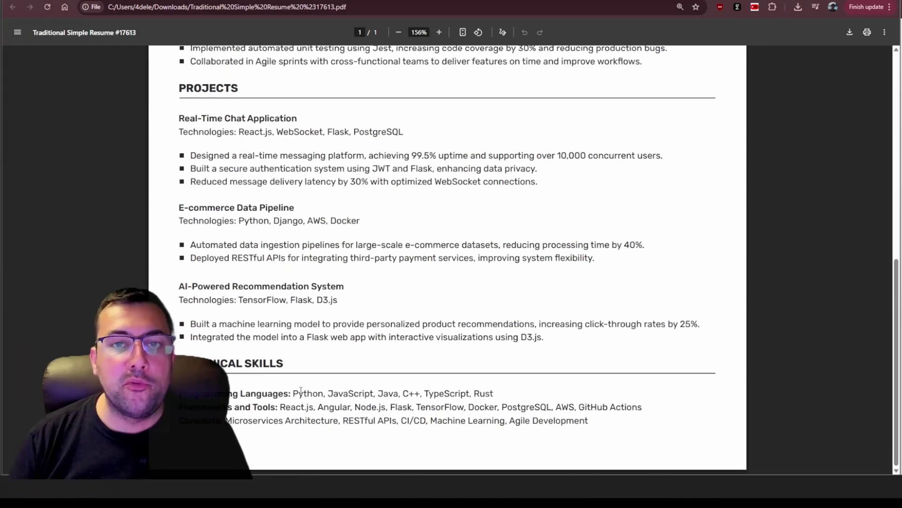
scroll(366, 392, up, 10)
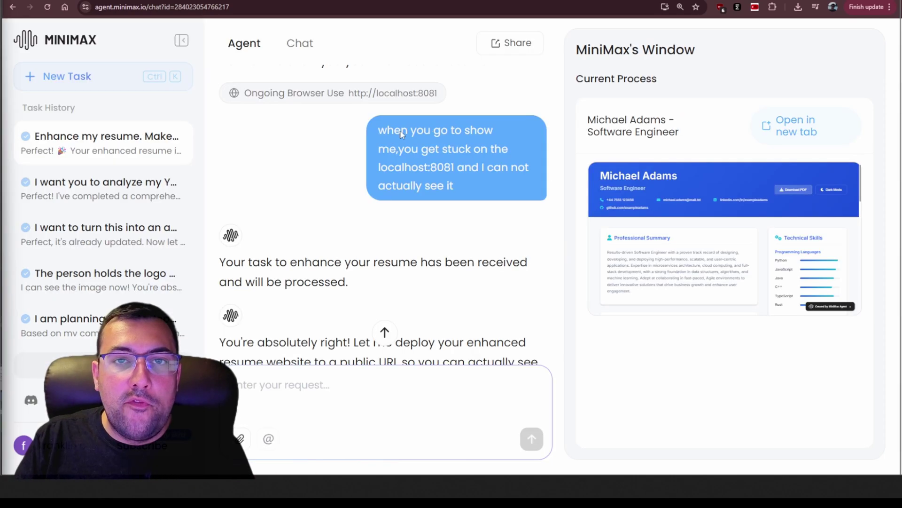
Show the agent's browser view of localhost:8081 and highlight the complaint about getting stuck there
scroll(385, 130, up, 2)
drag(264, 141, 455, 147)
click(454, 147)
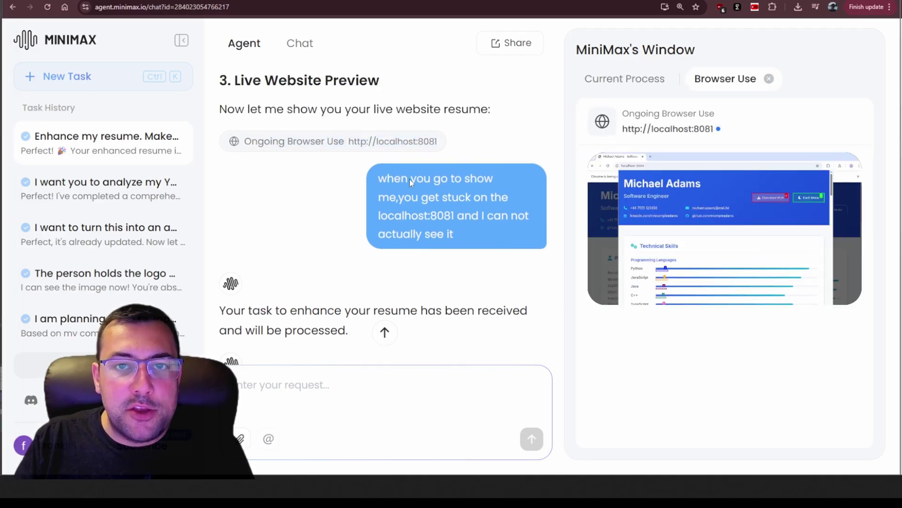
drag(387, 179, 447, 216)
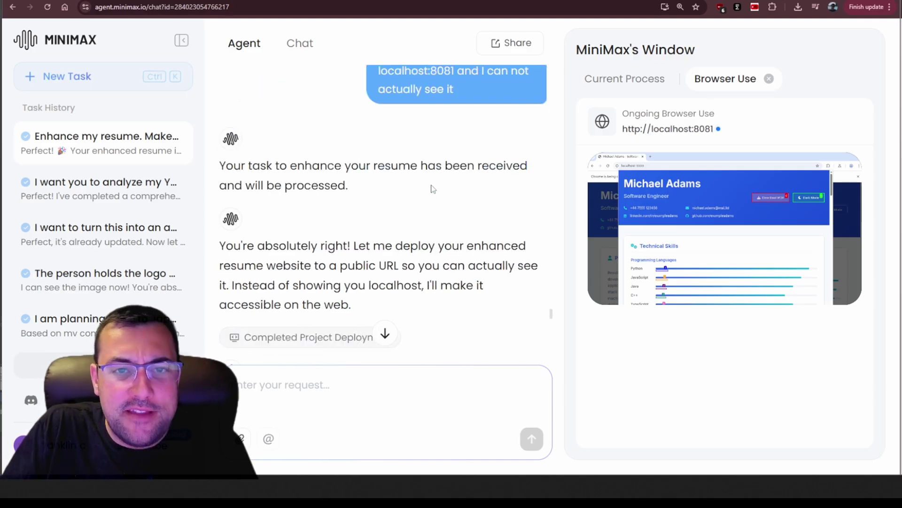
Return to the latest messages and read the deployment reply with PDF, DOCX and Markdown files
scroll(429, 189, up, 2)
click(385, 333)
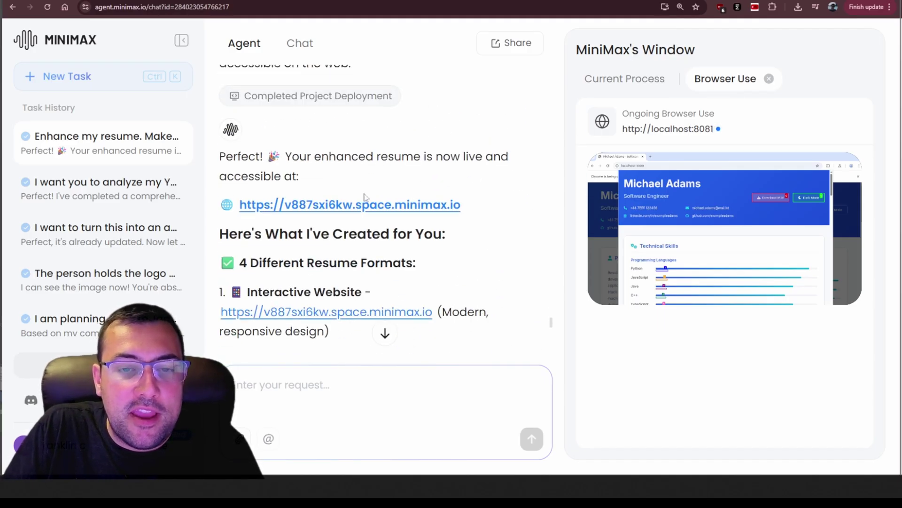
scroll(371, 216, down, 5)
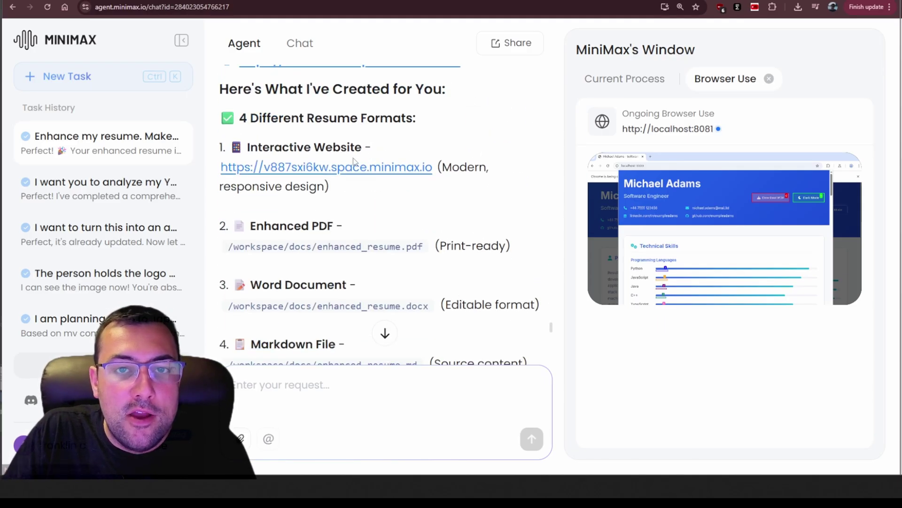
scroll(370, 172, down, 1)
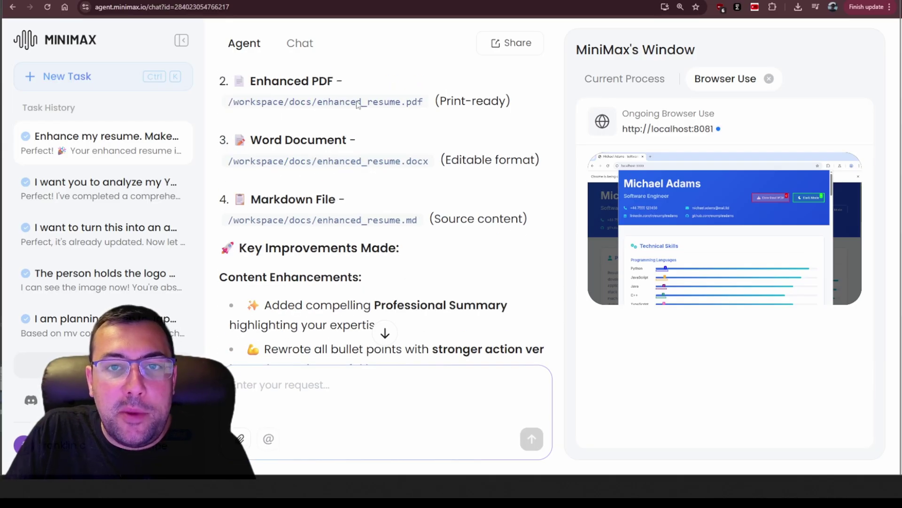
scroll(343, 160, down, 10)
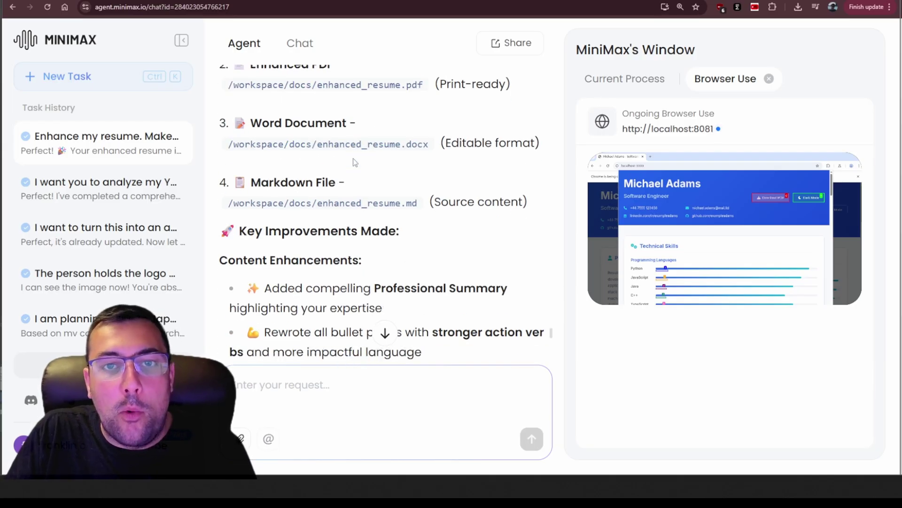
scroll(382, 146, down, 3)
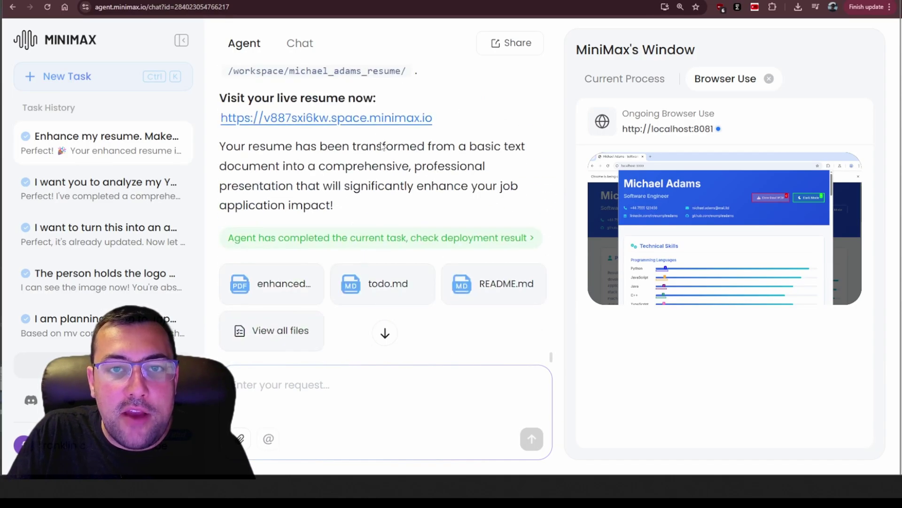
click(348, 118)
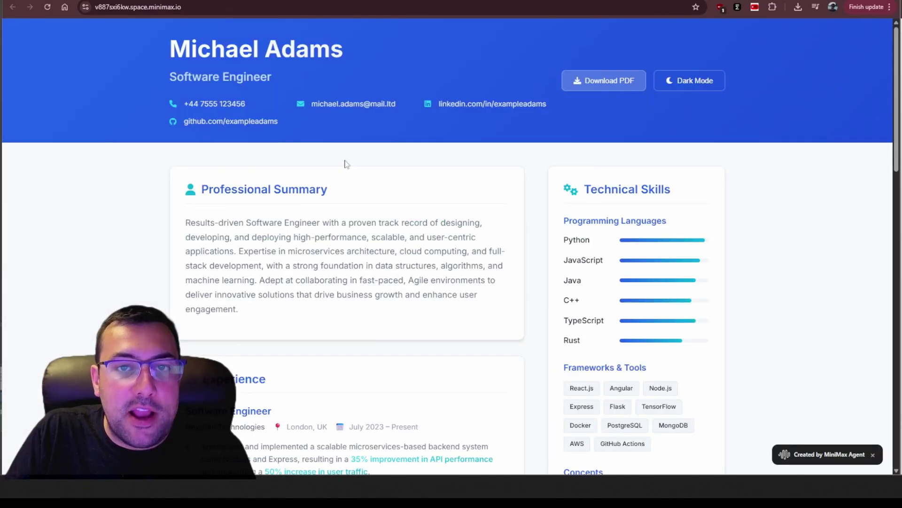
drag(193, 226, 375, 312)
click(375, 312)
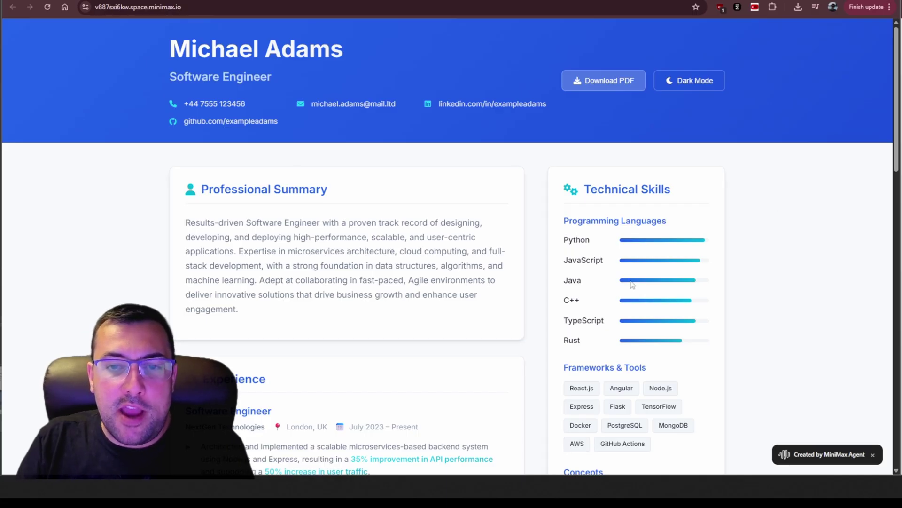
scroll(639, 278, down, 1)
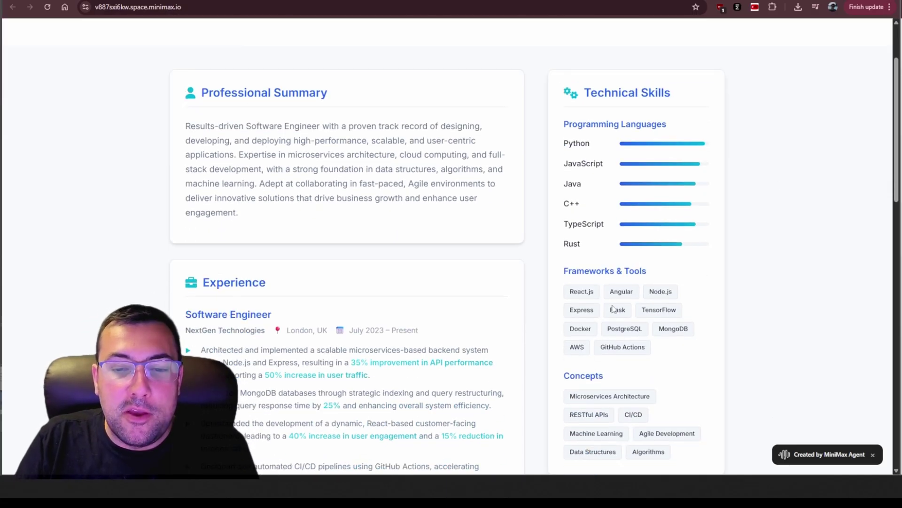
scroll(629, 307, down, 1)
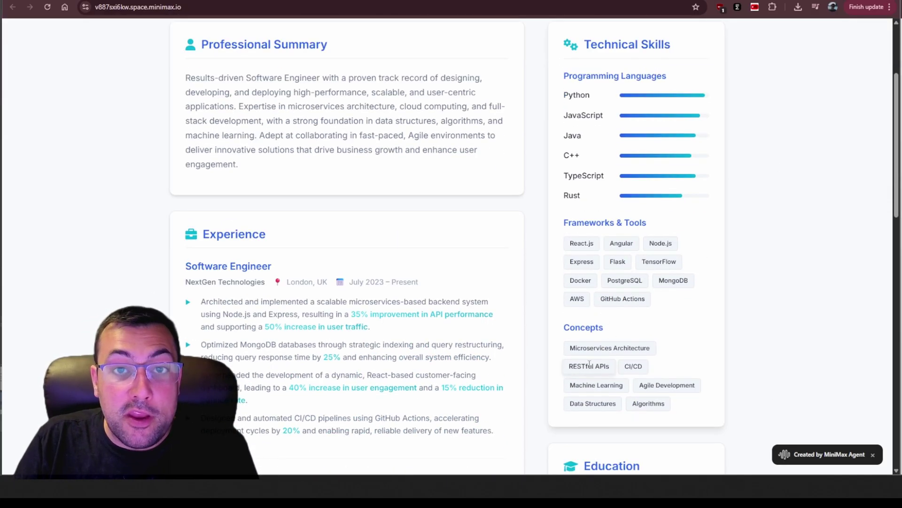
scroll(326, 225, down, 2)
scroll(263, 235, down, 3)
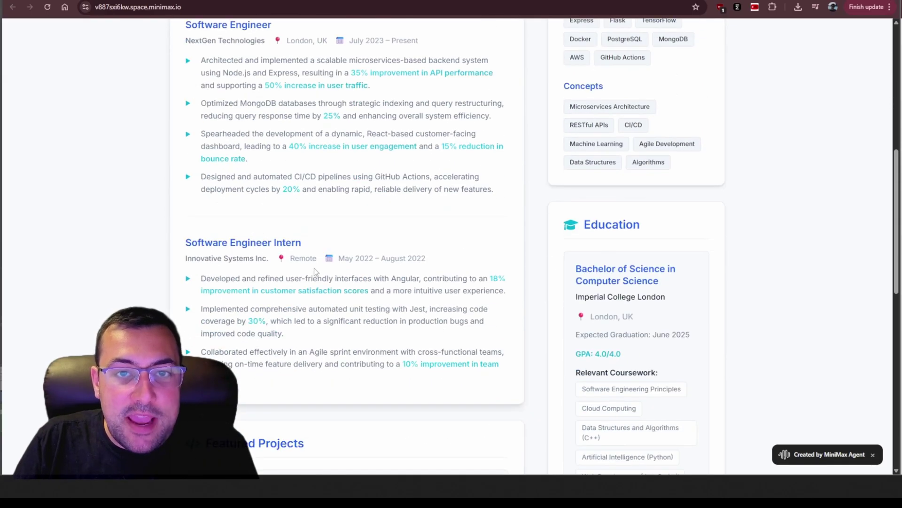
scroll(309, 261, up, 1)
drag(277, 191, 371, 206)
click(371, 206)
drag(288, 195, 404, 195)
click(404, 194)
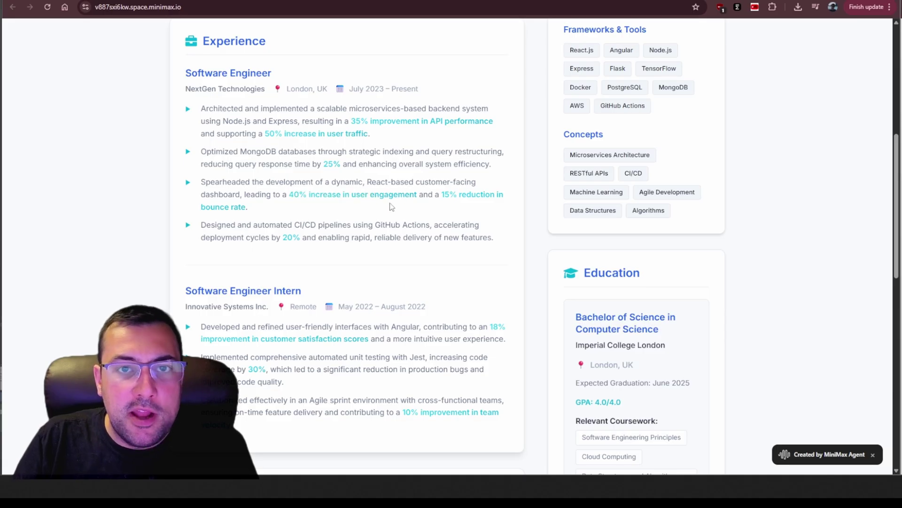
scroll(389, 207, down, 6)
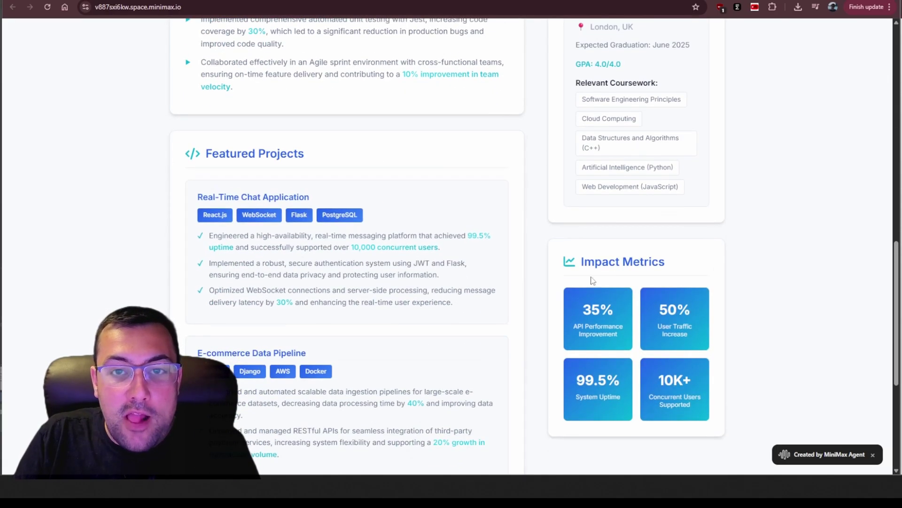
scroll(385, 267, down, 3)
scroll(385, 266, down, 3)
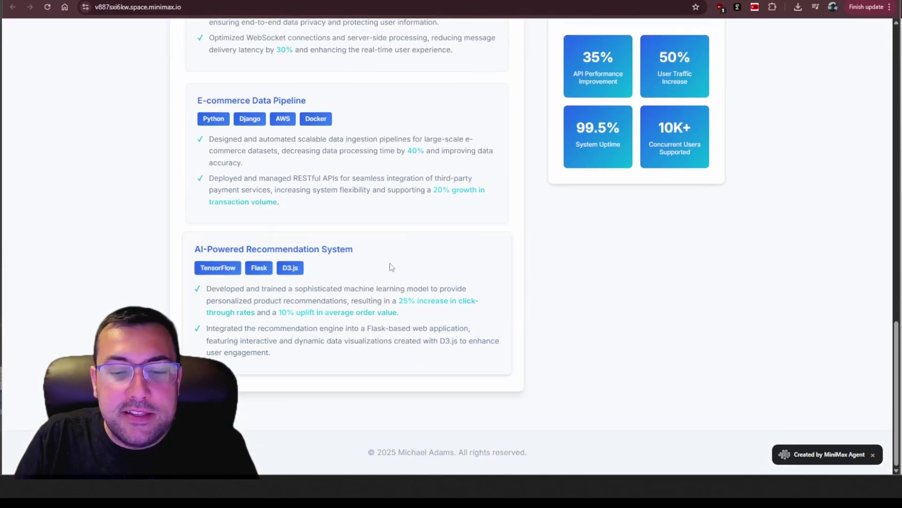
scroll(430, 267, up, 20)
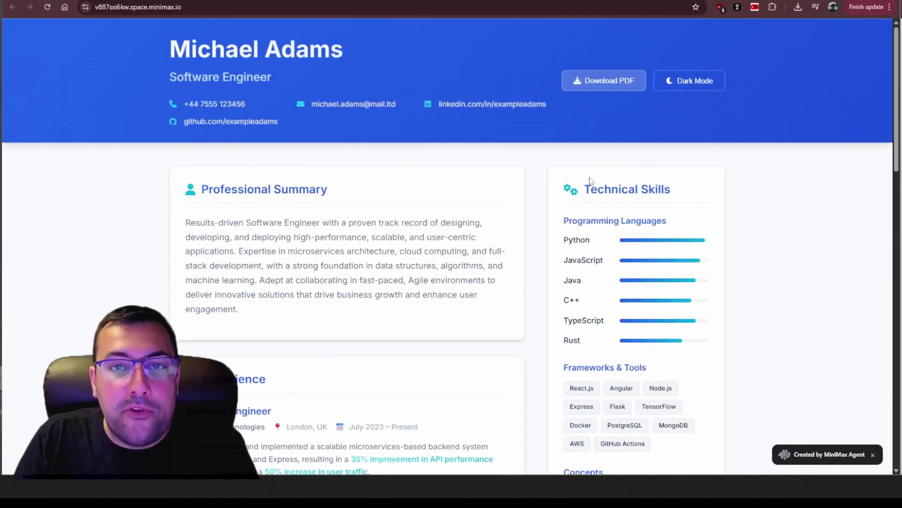
click(606, 85)
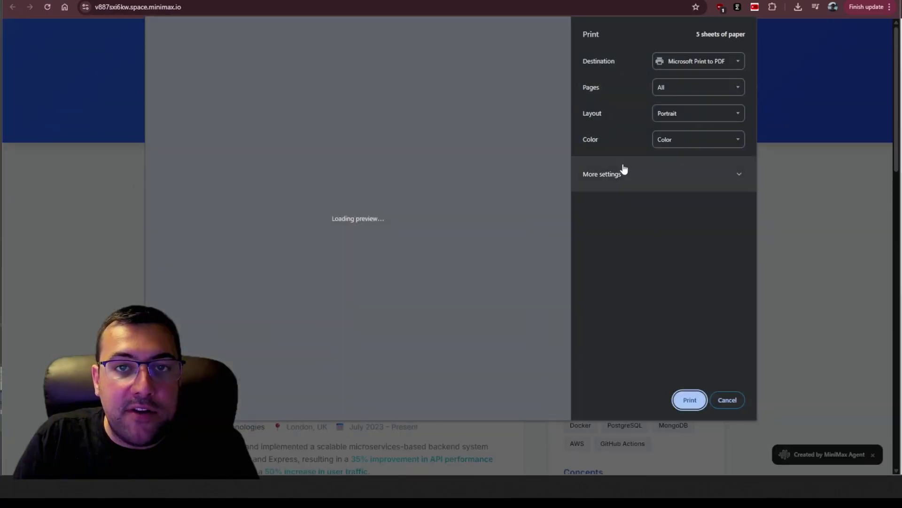
click(739, 401)
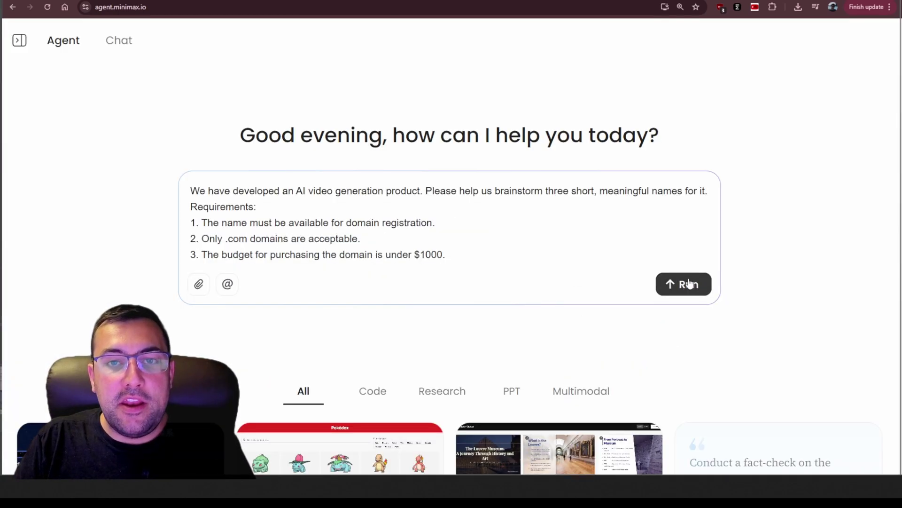
Submit the AI video product domain-name brainstorming request
click(689, 284)
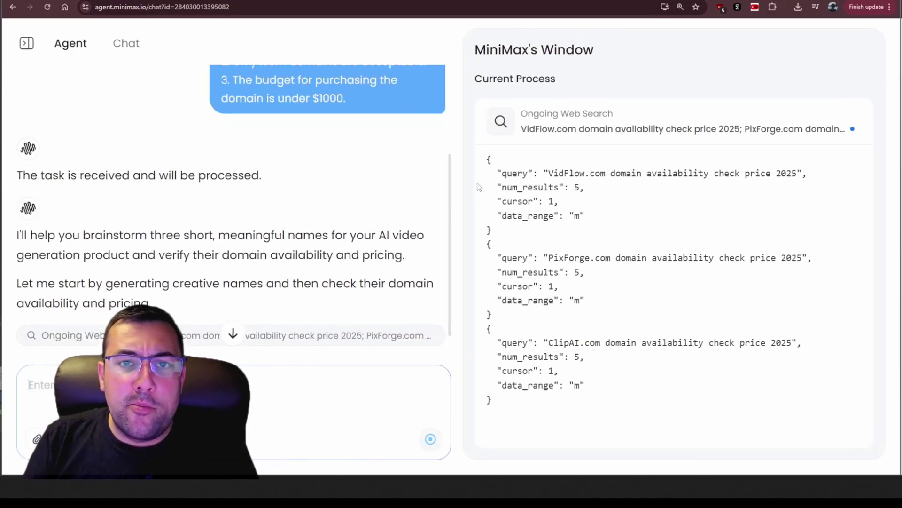
Highlight the submitted naming request and the agent's plan to brainstorm names
scroll(231, 88, up, 3)
drag(230, 88, 373, 243)
click(373, 242)
scroll(359, 222, down, 4)
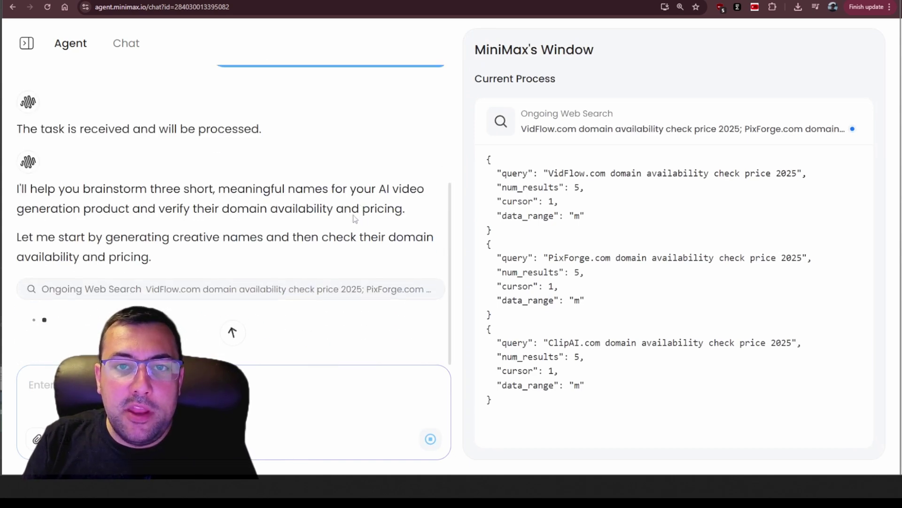
drag(34, 194, 290, 230)
click(291, 231)
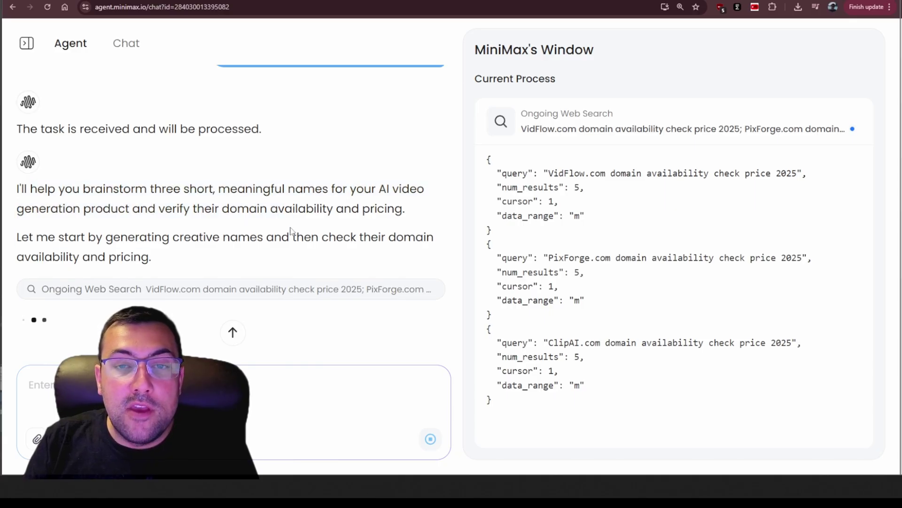
Highlight the VidFlow.com search query, then the opening of the finished VidGenix.com recommendation
drag(549, 174, 608, 170)
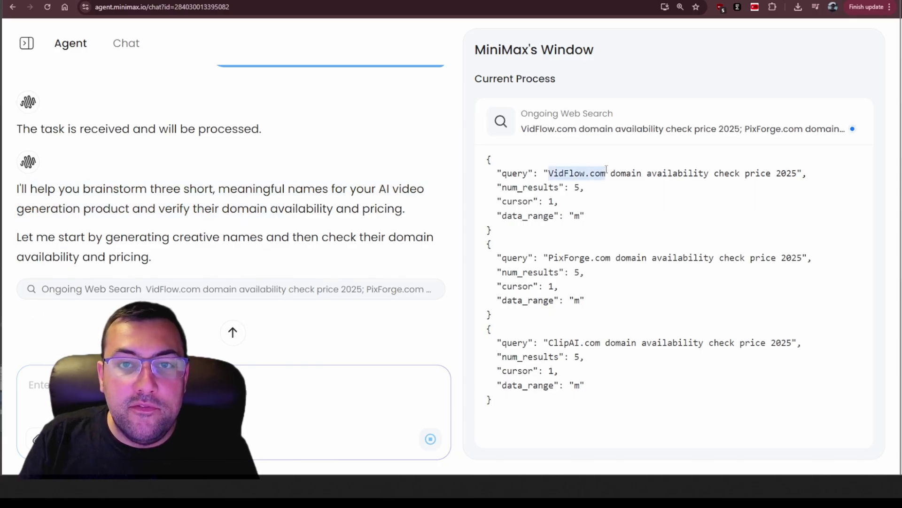
drag(705, 173, 807, 199)
click(692, 249)
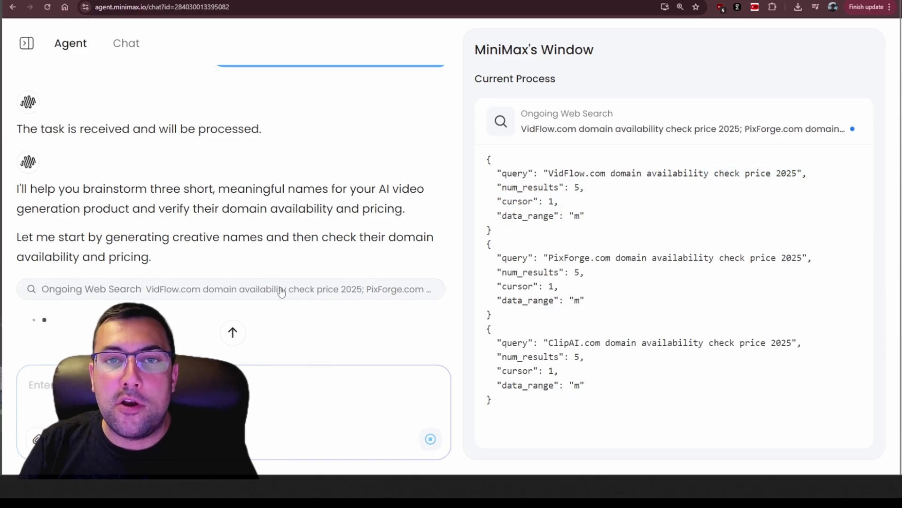
drag(24, 111, 269, 136)
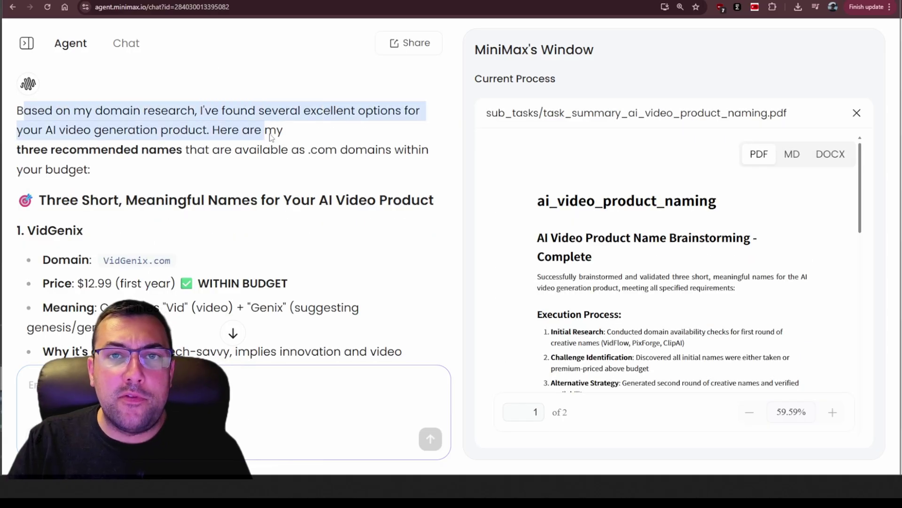
click(191, 154)
scroll(164, 154, down, 2)
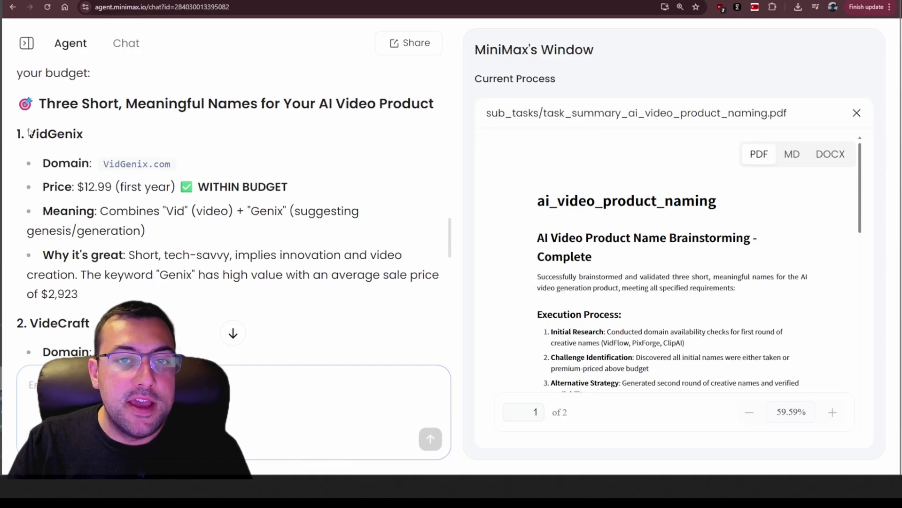
drag(30, 133, 86, 139)
click(86, 139)
drag(54, 187, 171, 203)
click(169, 203)
scroll(115, 215, down, 1)
drag(106, 181, 207, 165)
click(207, 165)
scroll(202, 167, down, 2)
drag(75, 109, 188, 158)
click(188, 159)
scroll(100, 121, down, 2)
drag(44, 86, 100, 87)
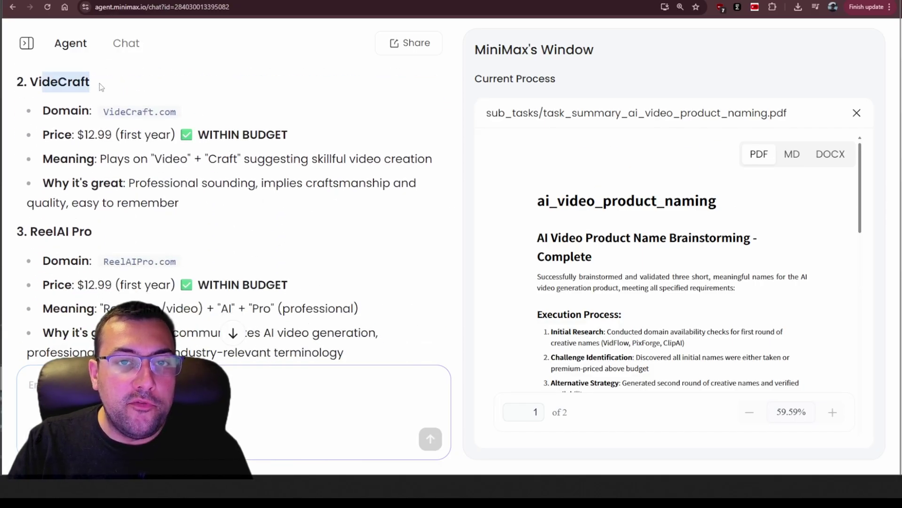
click(99, 83)
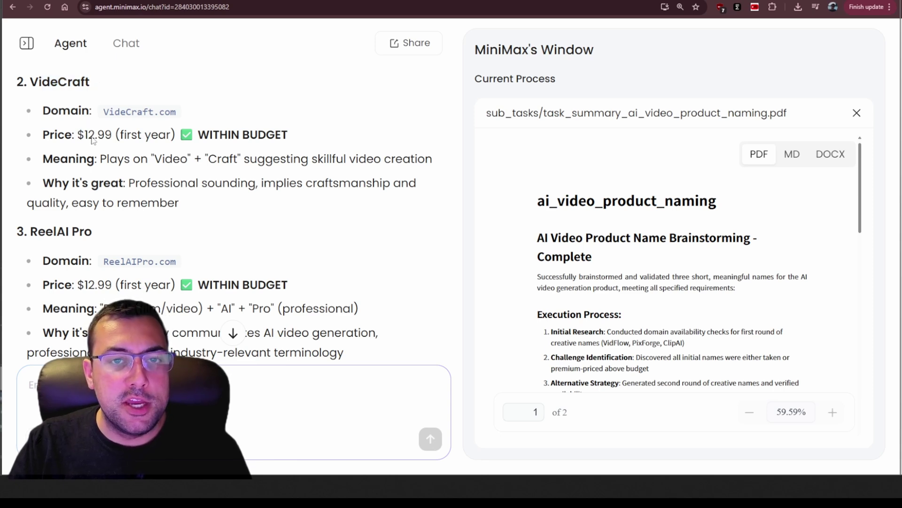
drag(64, 183, 196, 204)
click(198, 207)
scroll(197, 207, down, 3)
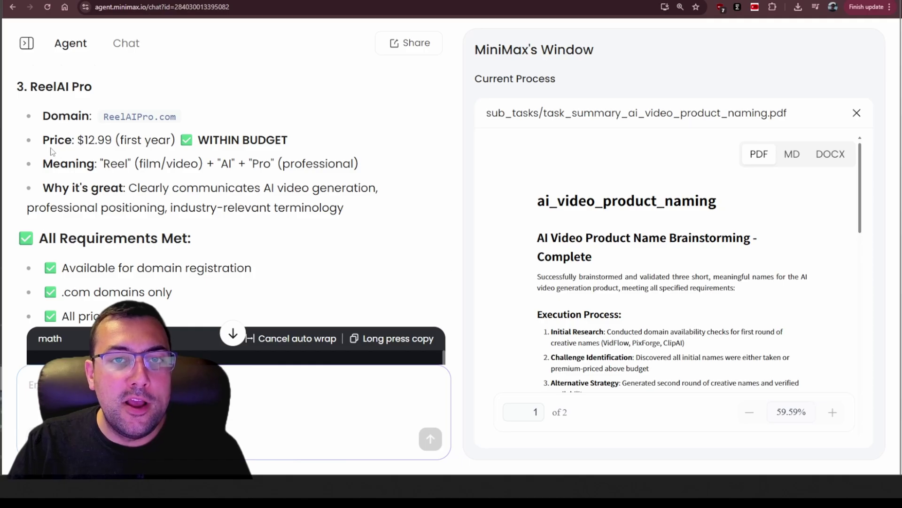
scroll(99, 201, down, 3)
drag(51, 102, 193, 173)
click(193, 173)
scroll(42, 128, down, 5)
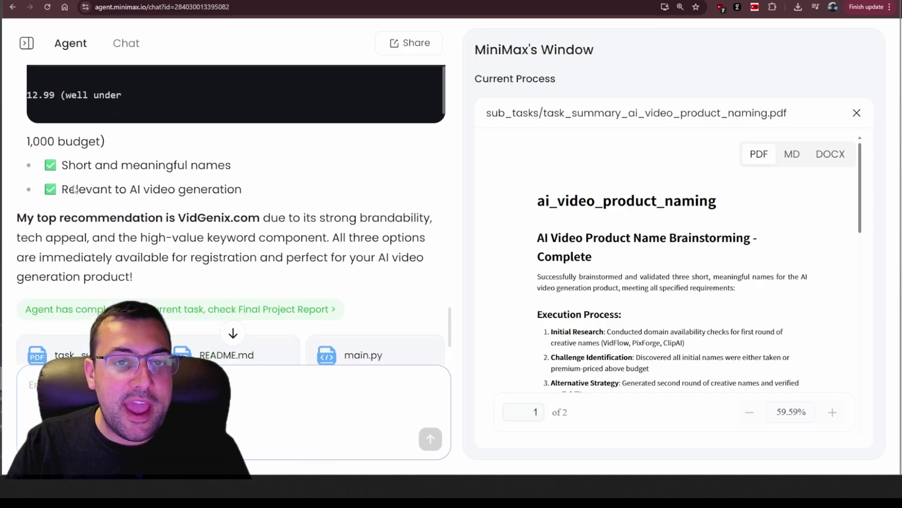
drag(37, 116, 105, 144)
click(105, 144)
Send the request for a VidGenix landing page and logo
scroll(198, 232, down, 1)
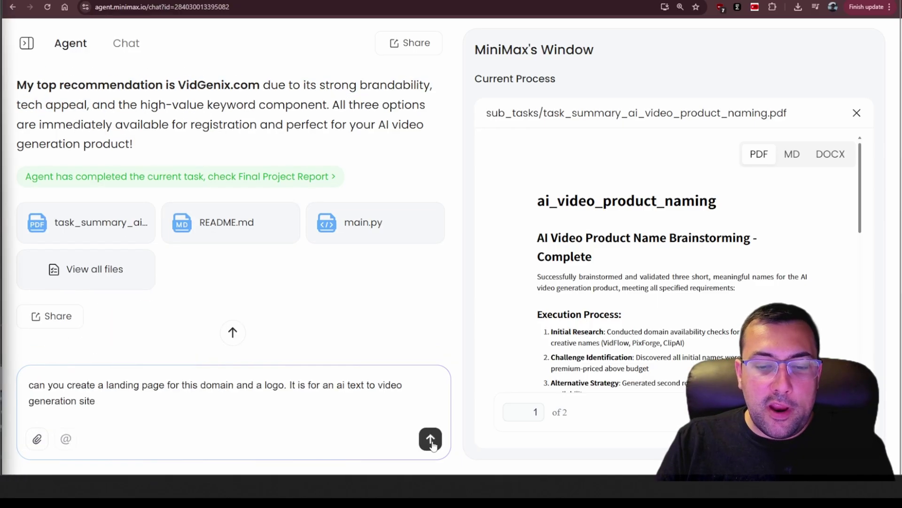
click(431, 439)
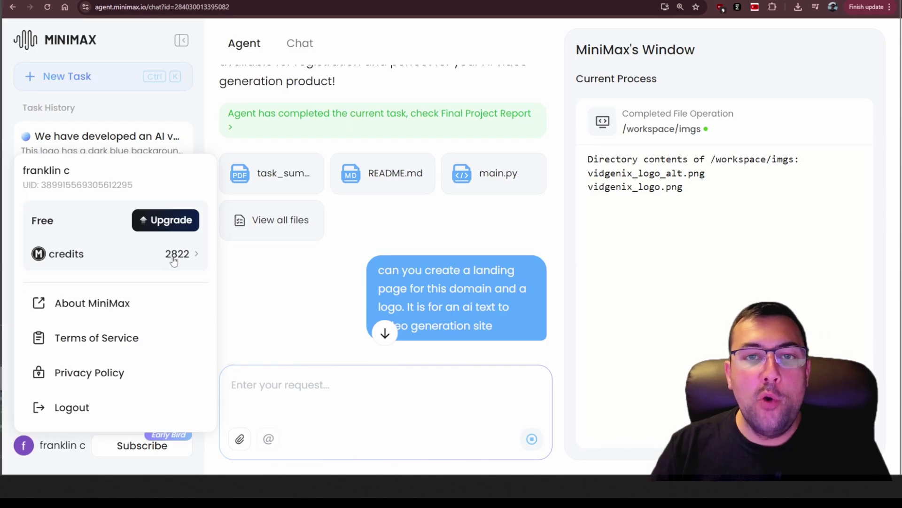
Glance at the subscription plans, then select the deployed landing page's space.minimax.io address
click(171, 226)
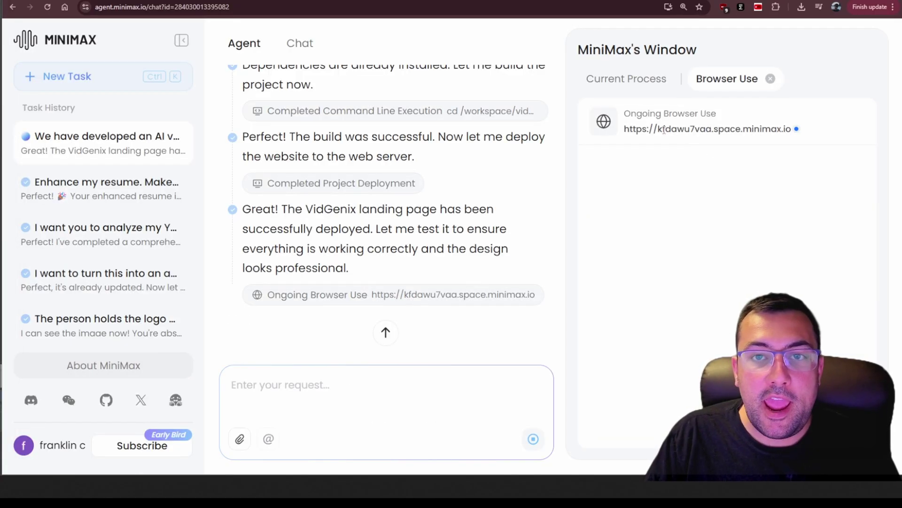
drag(792, 129, 625, 129)
Open the deployed VidGenix landing page and highlight the hero's sample input text
right_click(656, 128)
click(691, 159)
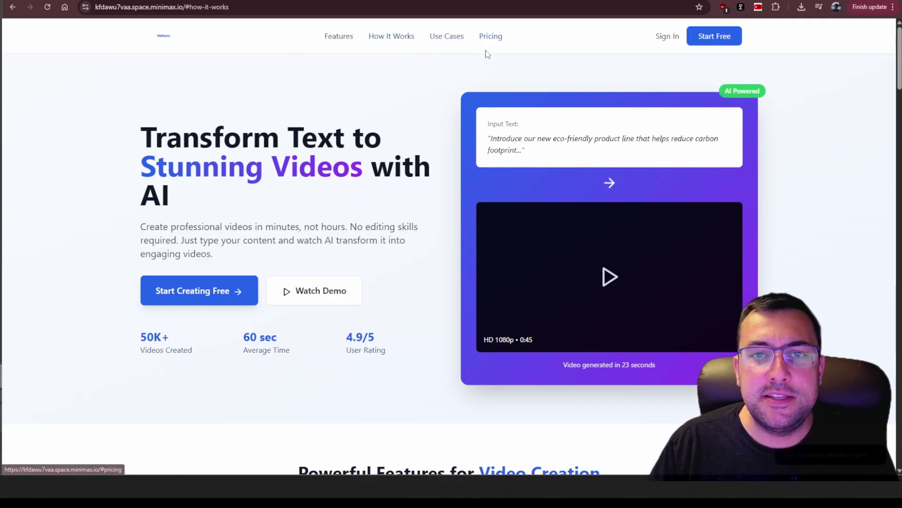
scroll(246, 155, down, 1)
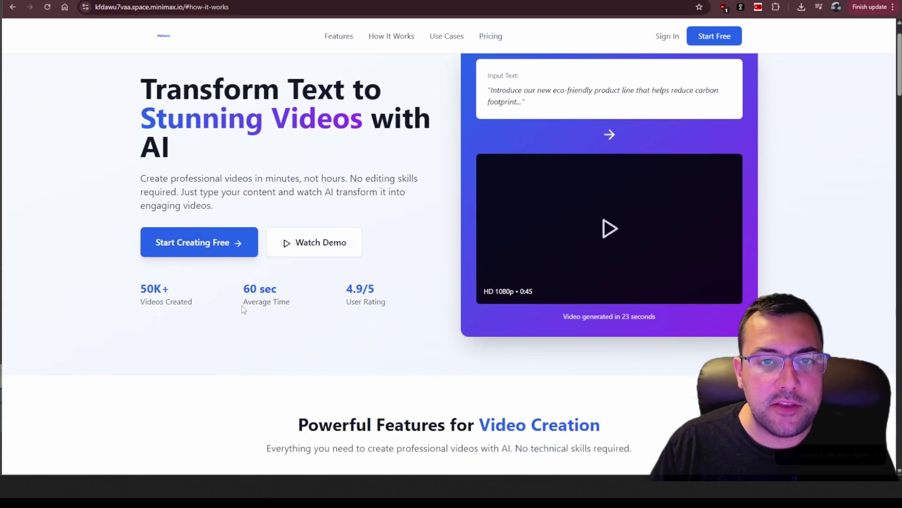
scroll(620, 227, up, 1)
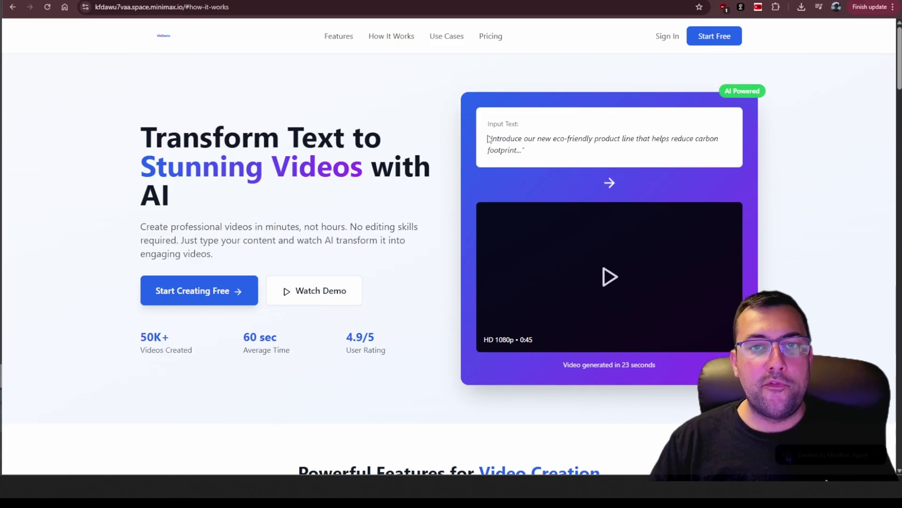
drag(492, 138, 624, 139)
click(625, 262)
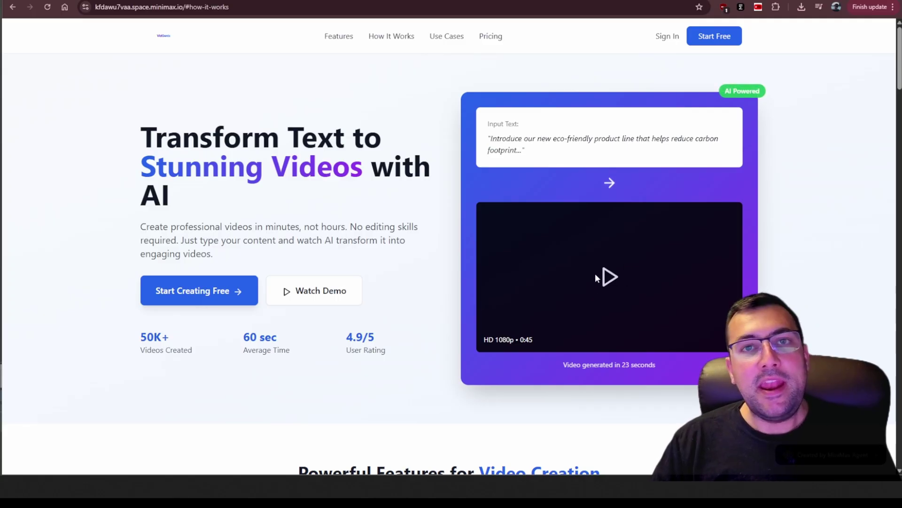
Scroll through Powerful Features, How It Works and Use Cases, then return to the top
scroll(393, 237, down, 7)
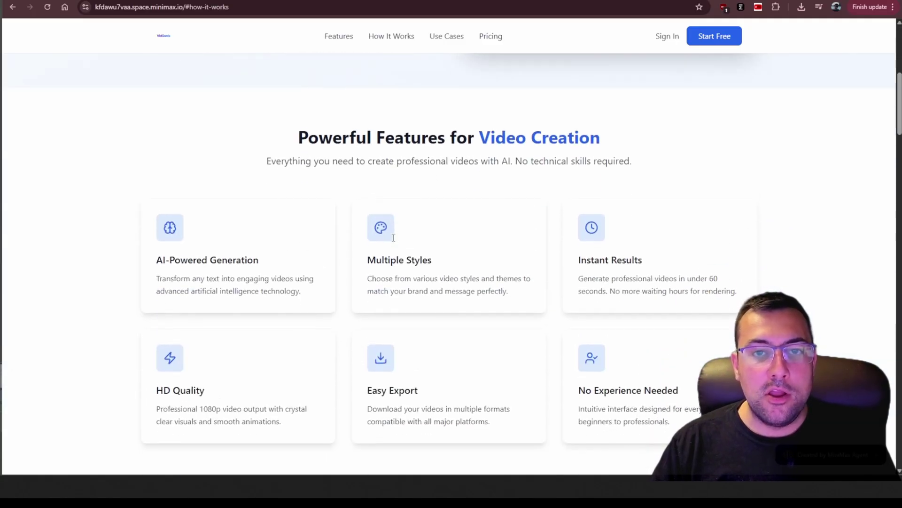
scroll(394, 237, down, 2)
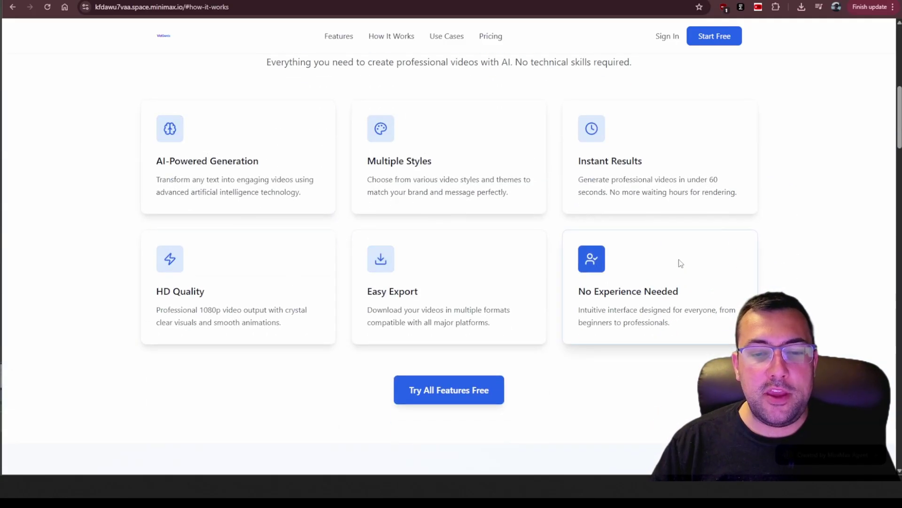
scroll(332, 235, down, 7)
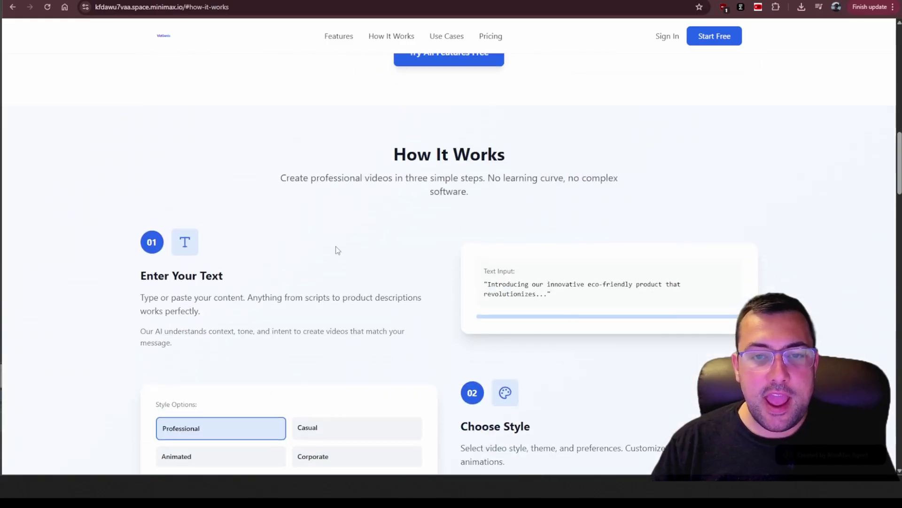
scroll(275, 199, down, 6)
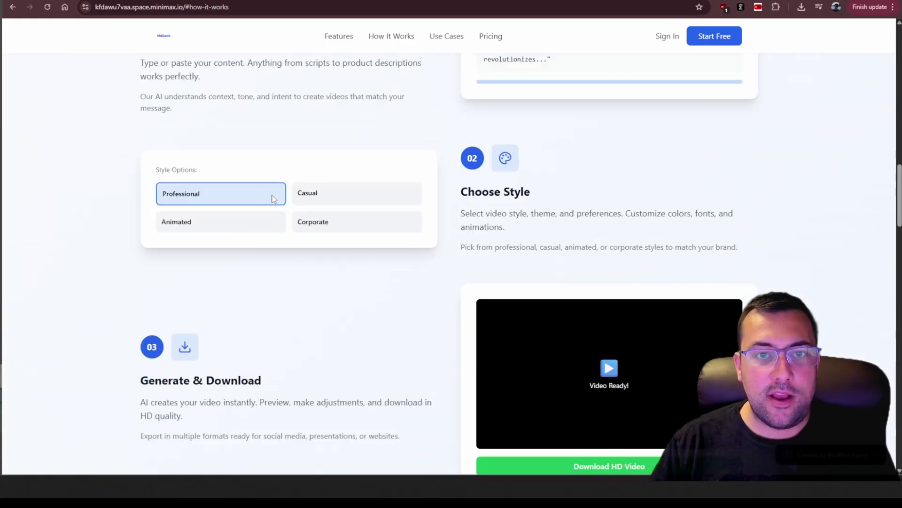
scroll(211, 177, up, 6)
scroll(316, 269, down, 8)
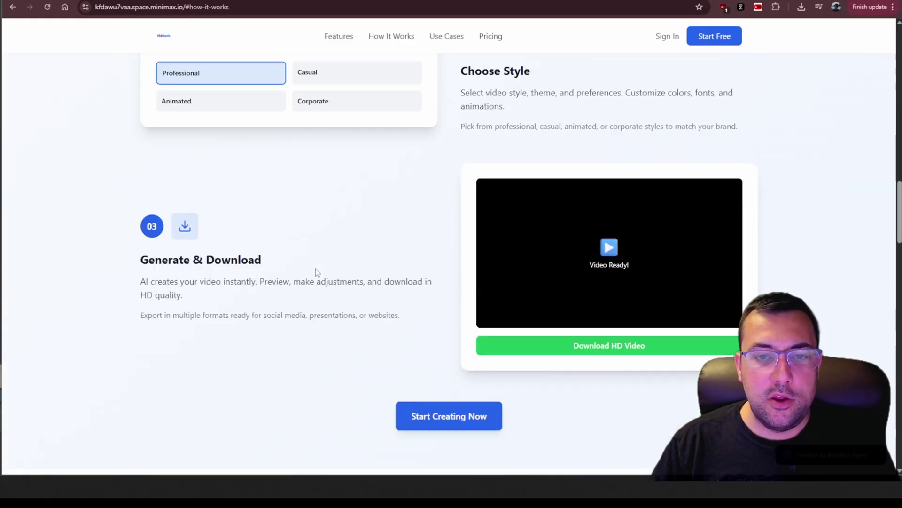
scroll(329, 273, down, 2)
scroll(462, 298, down, 5)
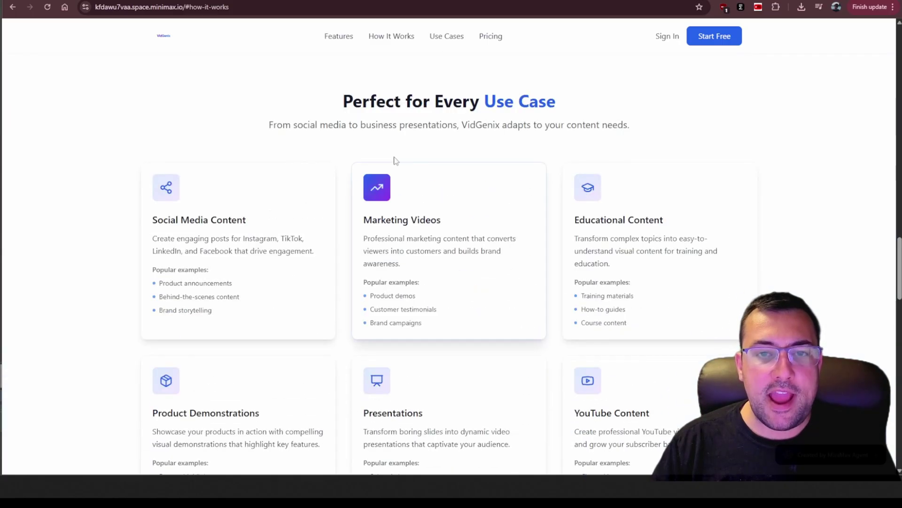
key(Home)
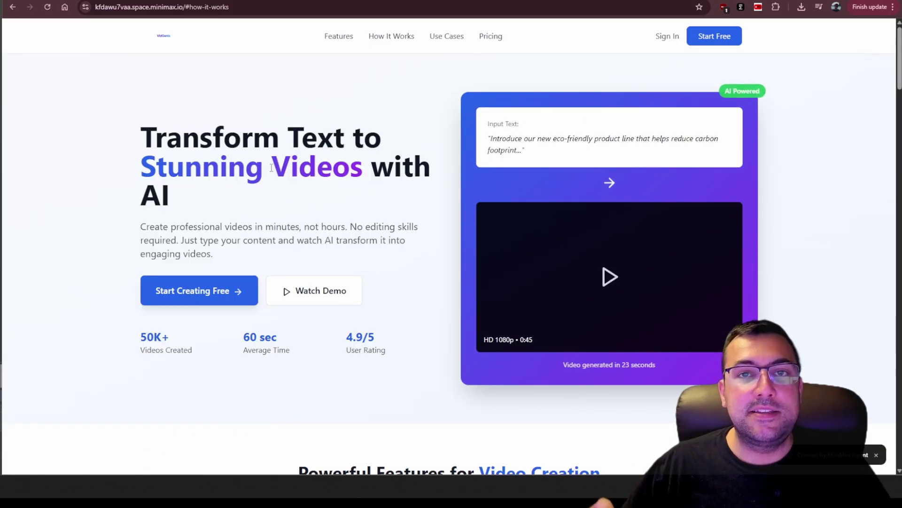